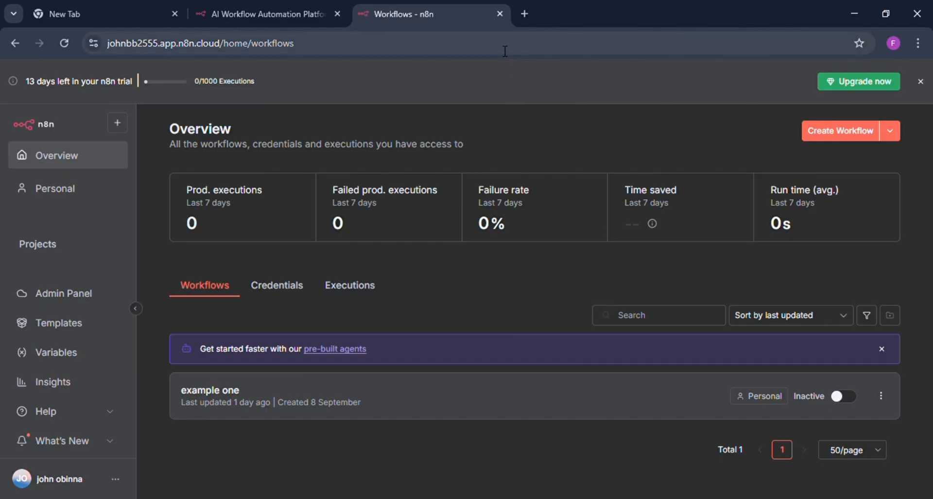
Open Google Sheets in a new browser tab through a search for google sheets and create a blank spreadsheet.
click(525, 14)
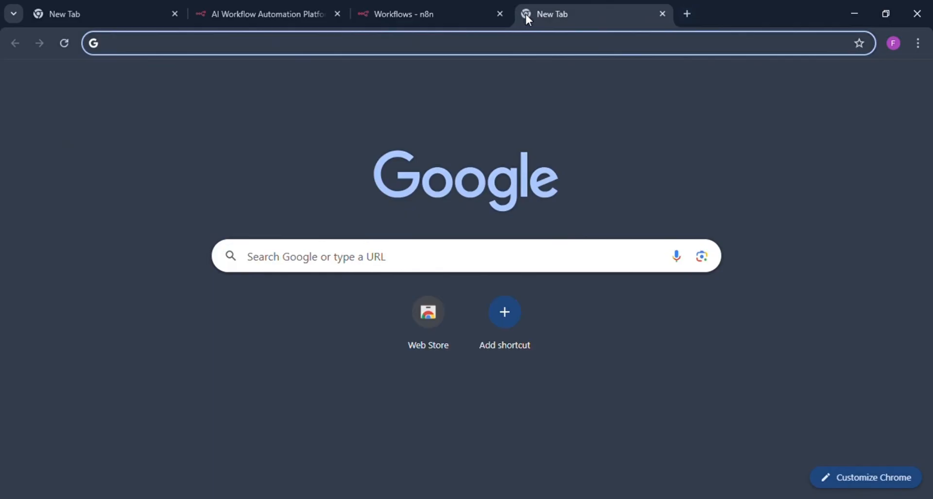
click(157, 49)
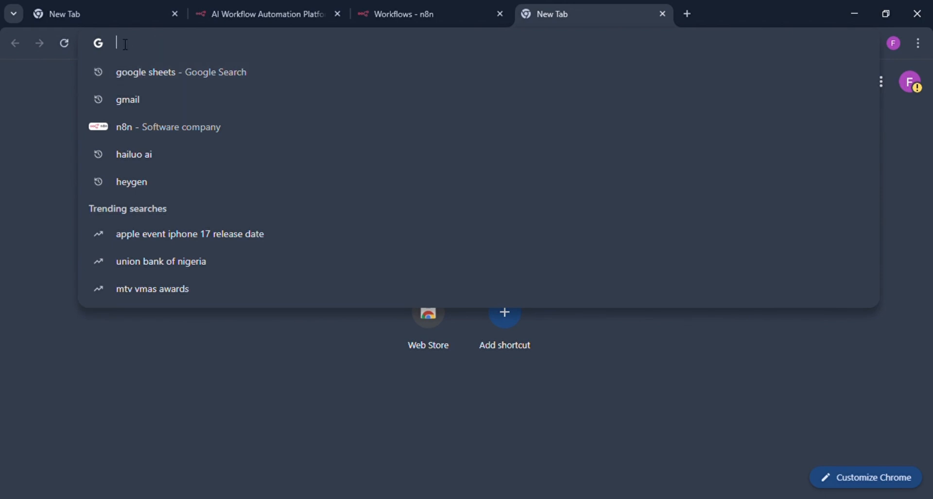
click(138, 65)
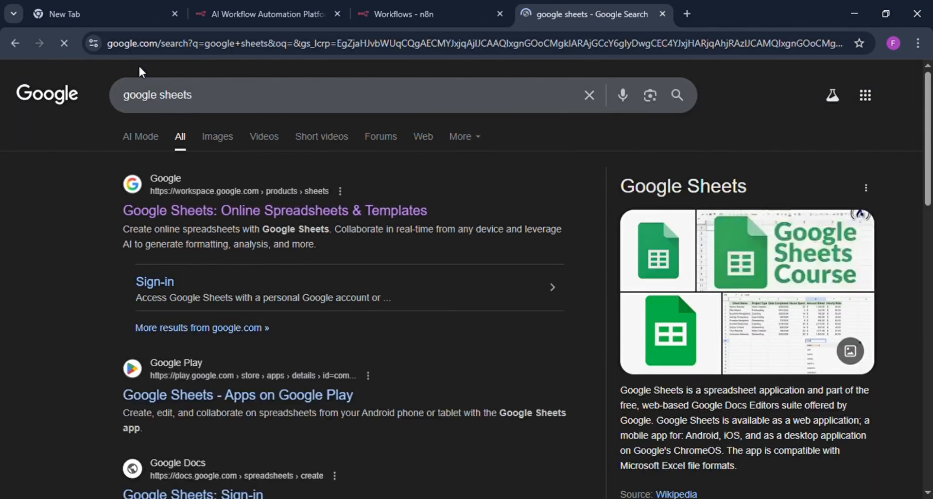
click(167, 212)
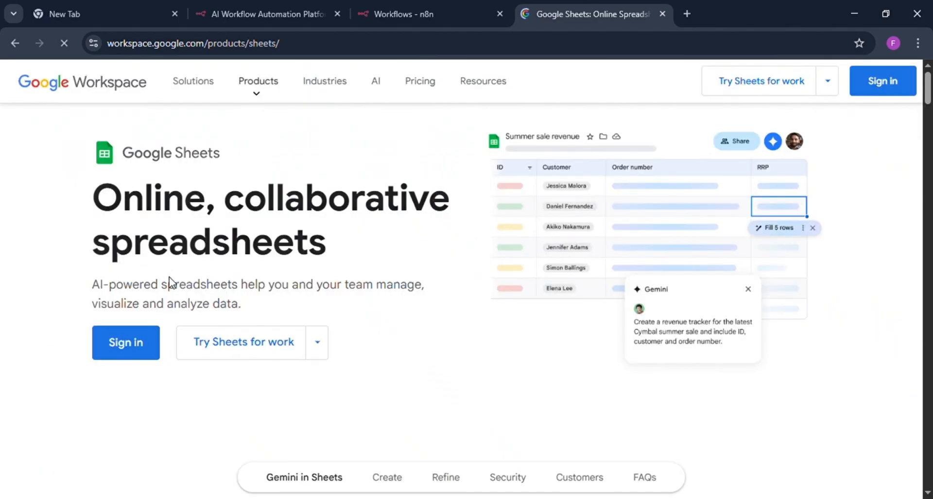
click(120, 343)
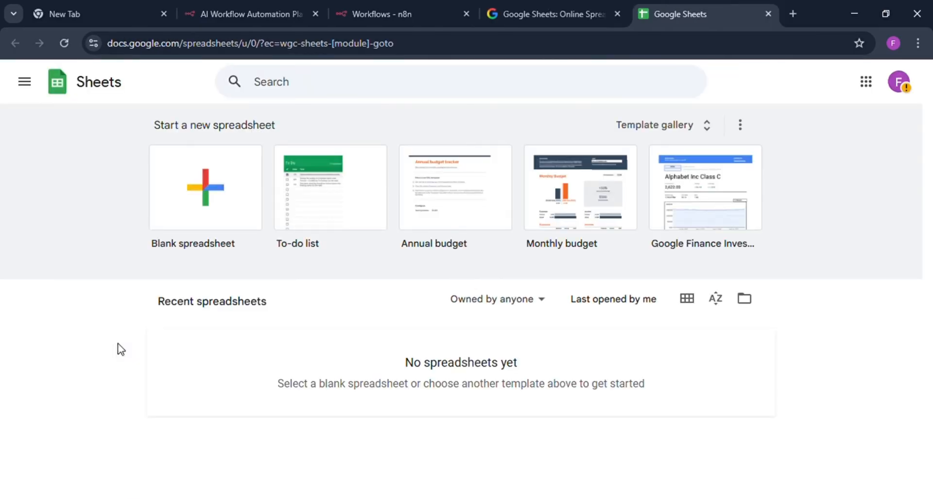
click(189, 214)
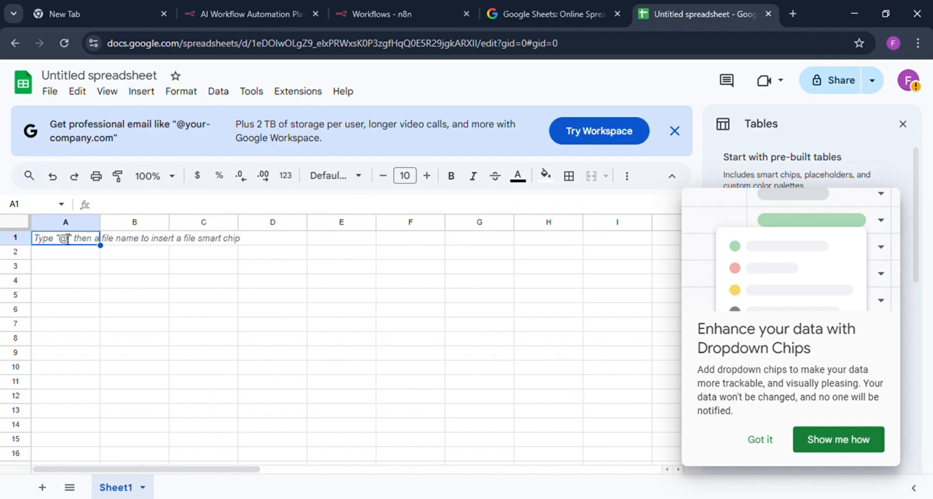
Enter the column headers company name, products and email in cells A1 to C1.
text(company)
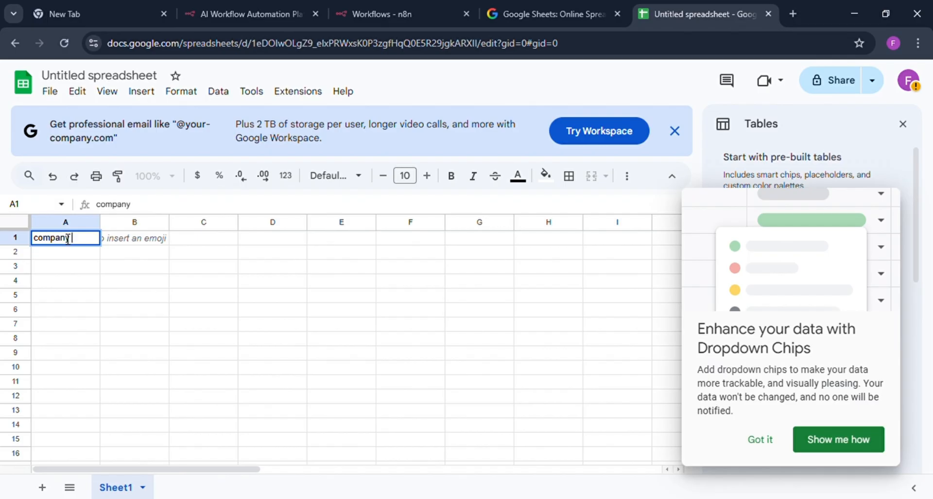
text( name)
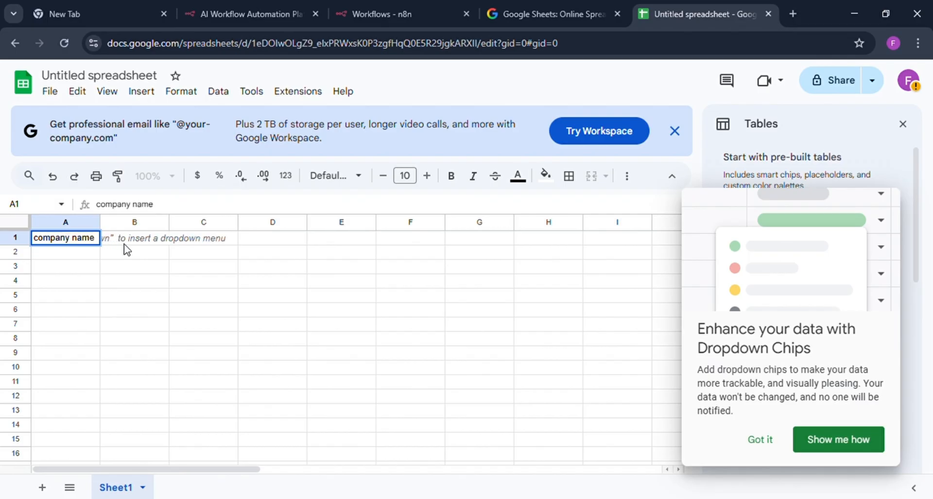
click(125, 243)
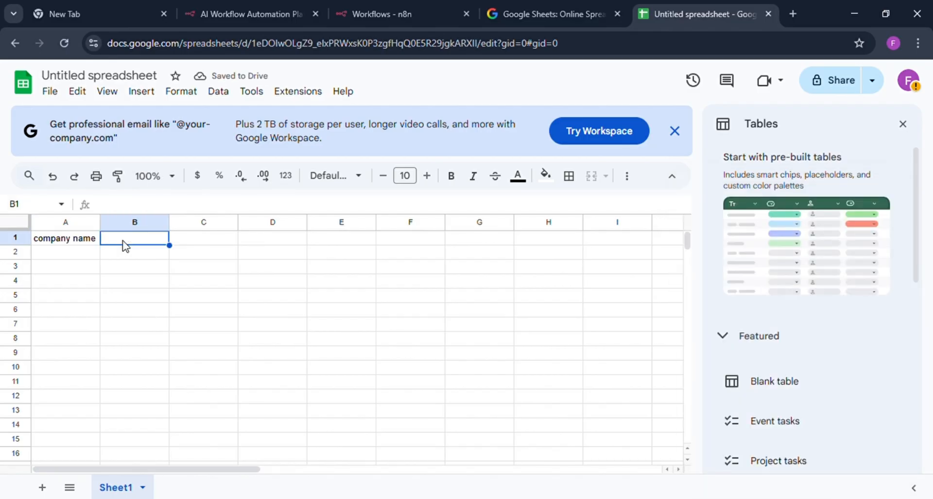
text(produc)
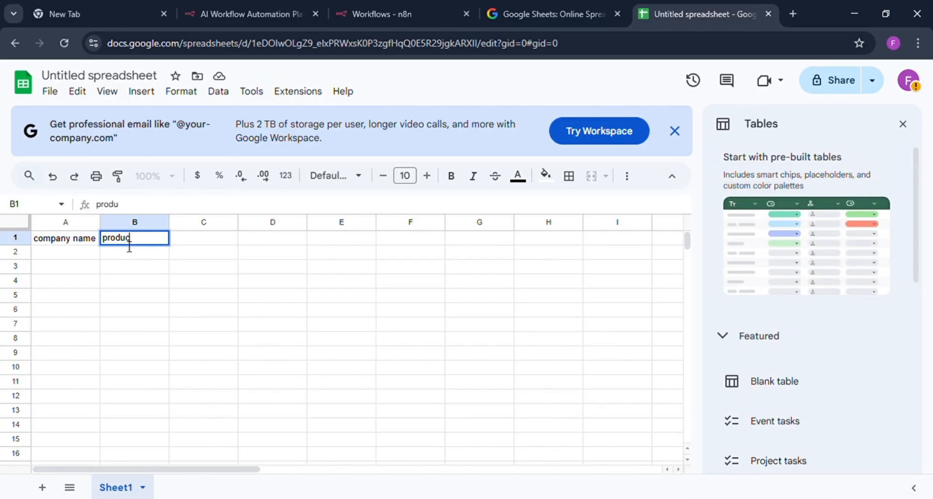
text(ts)
click(195, 244)
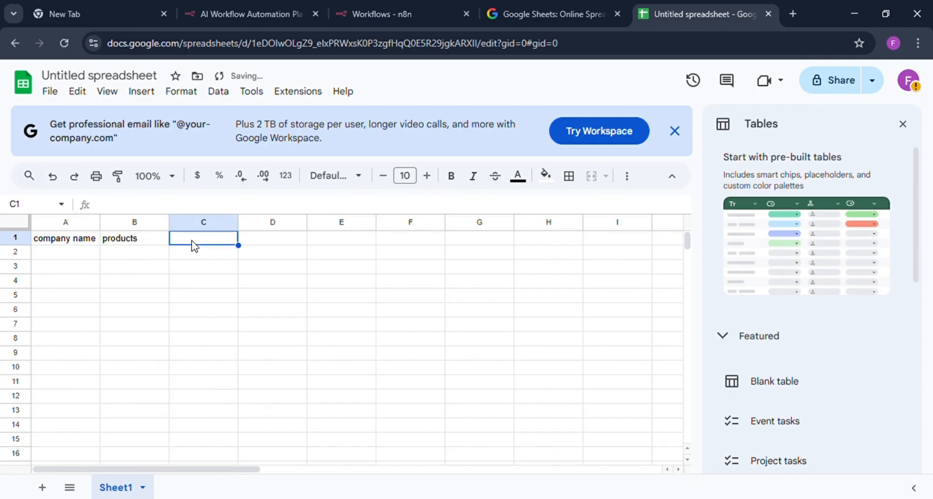
text(emali)
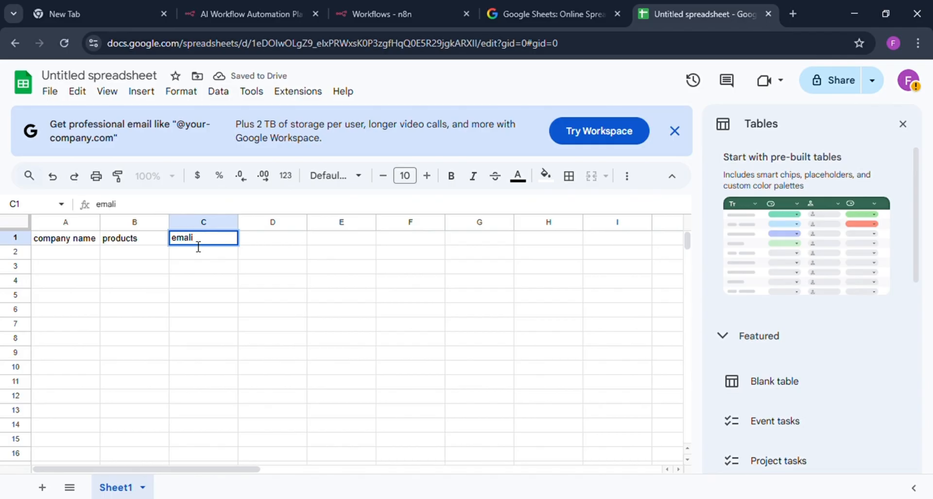
key(BackSpace)
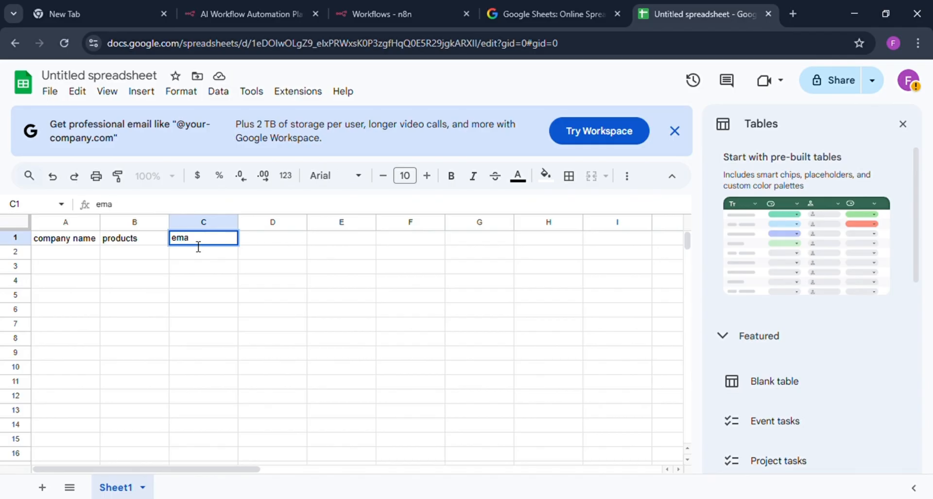
text(il)
Enter the company name branddove in A2 and the product Ai Automation in B2.
click(52, 252)
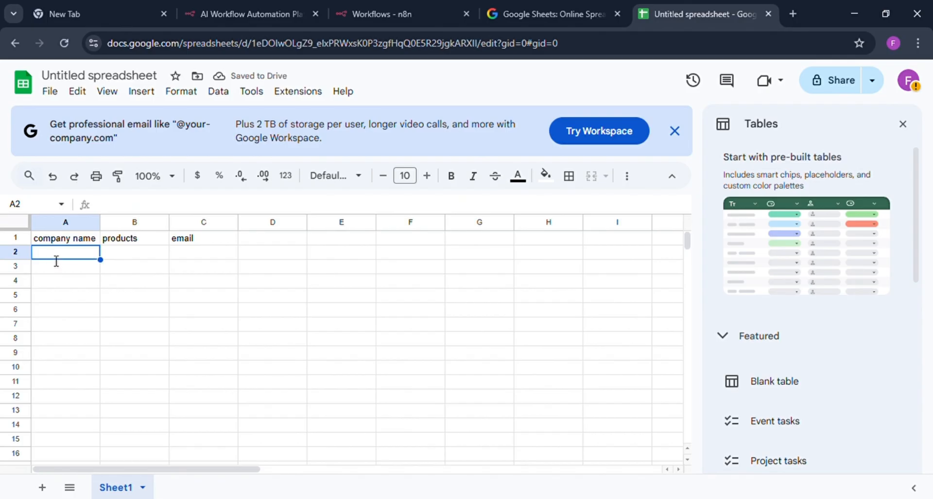
text(brands)
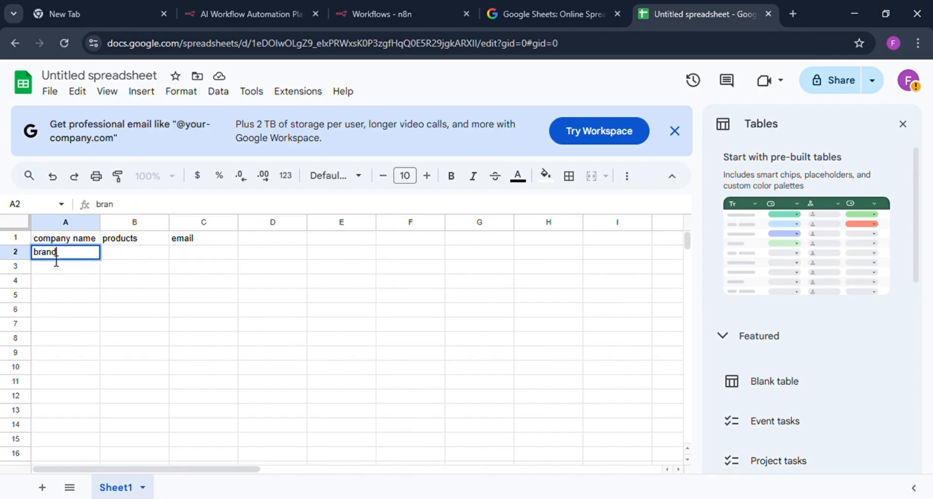
key(BackSpace)
text(dove)
click(116, 256)
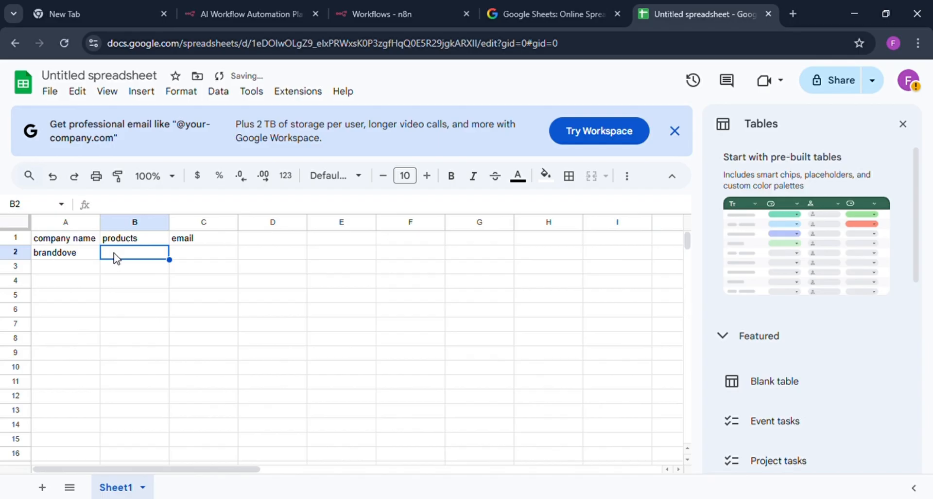
text(Ai)
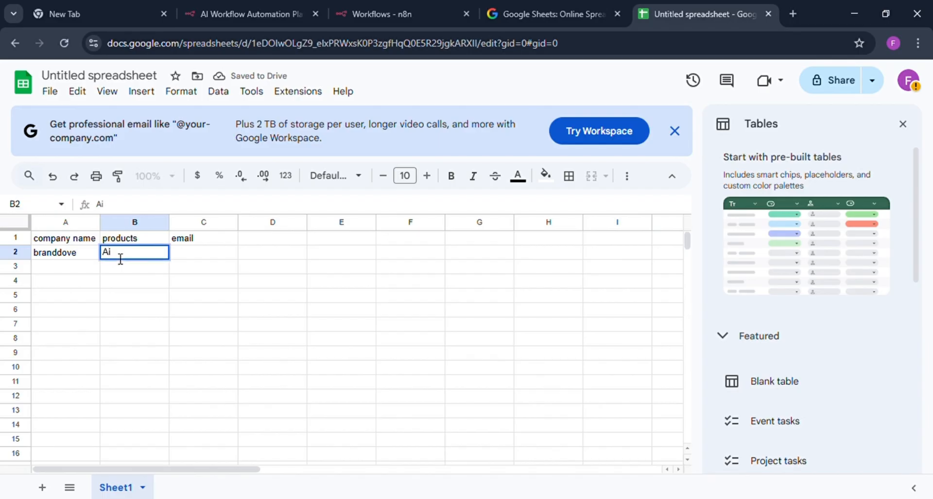
text( Automat)
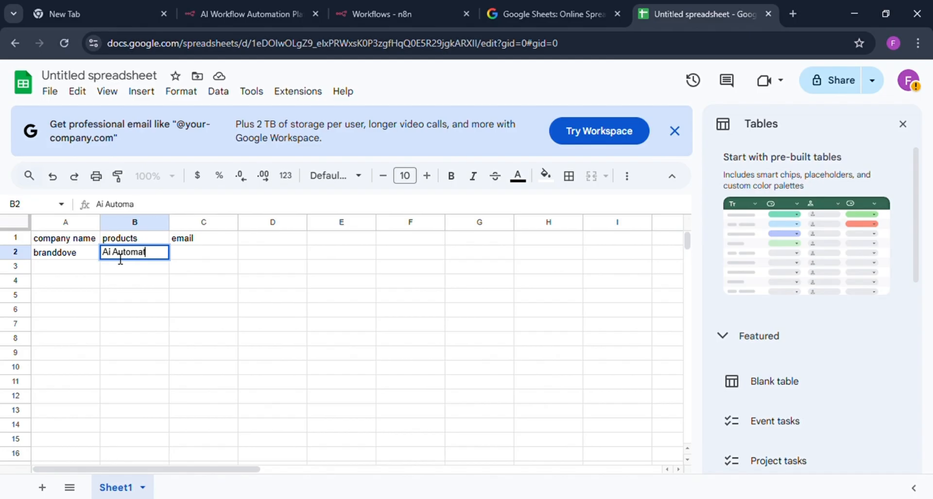
text(ion)
Fill in the first company's e-mail address in cell C2.
click(207, 254)
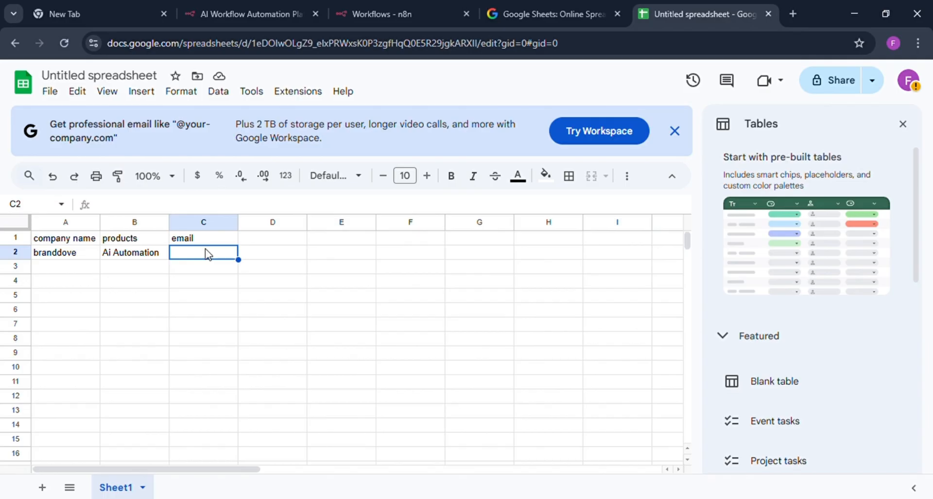
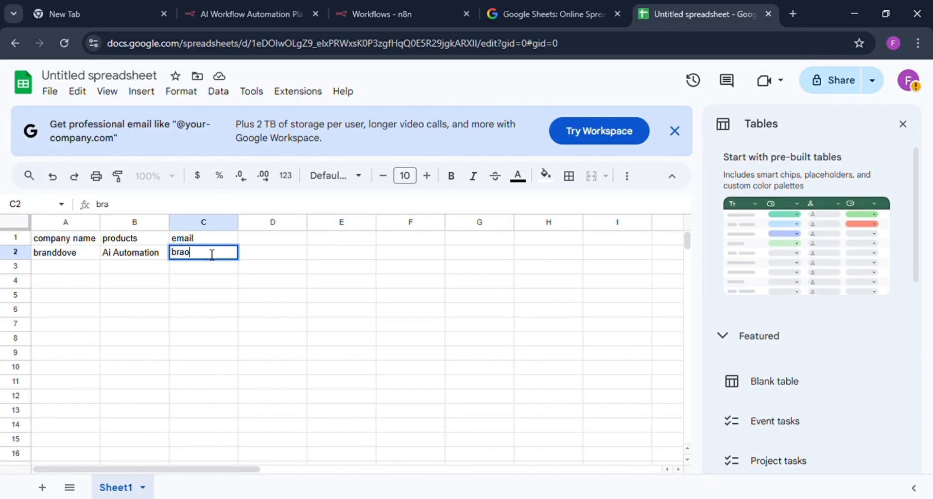
key(BackSpace)
key(BackSpace)
key(BackSpace)
key(BackSpace)
key(BackSpace)
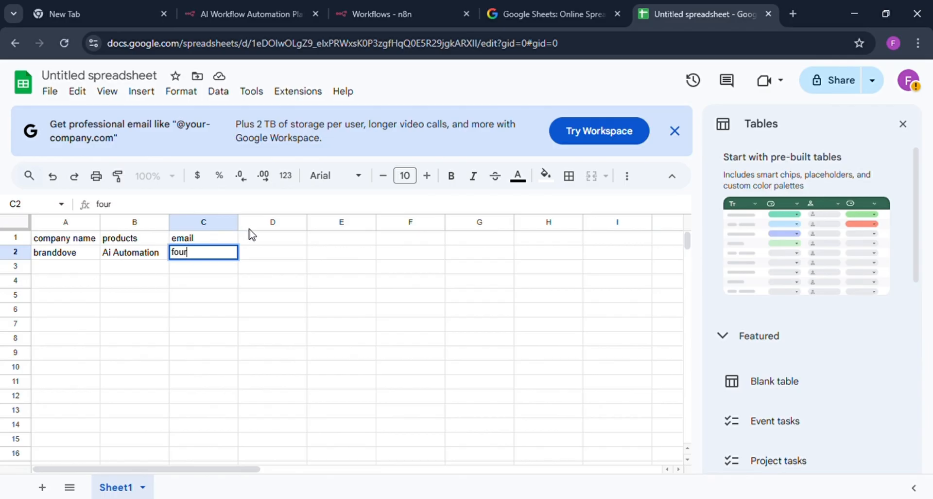
key(ctrl+v)
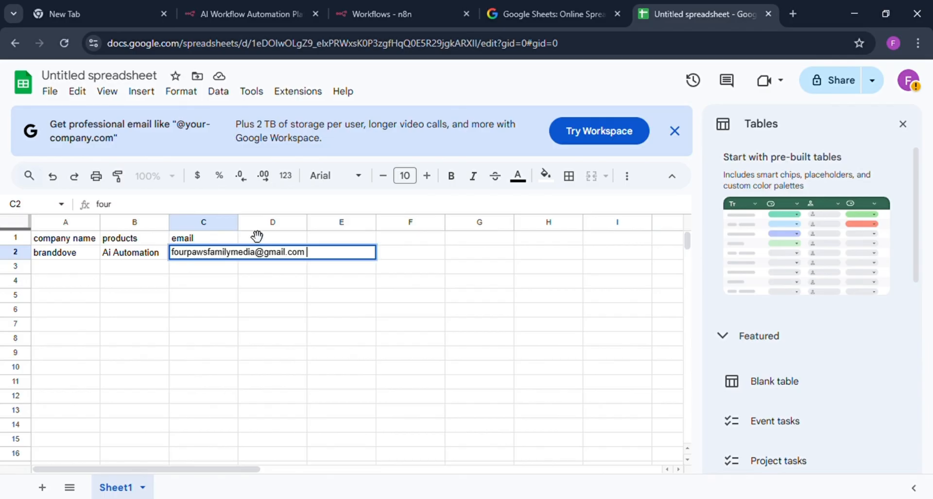
Enter the company name jetsy in A3 and the product drinks in B3.
click(43, 272)
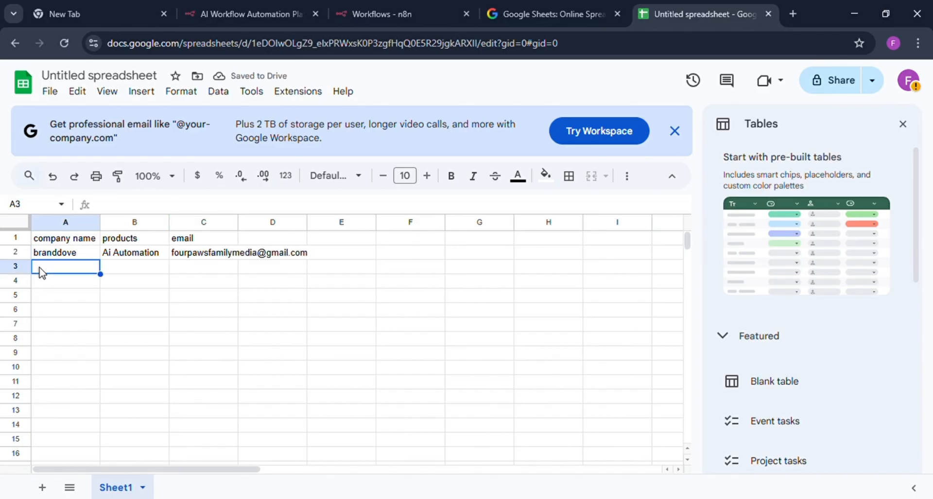
text(jetsy)
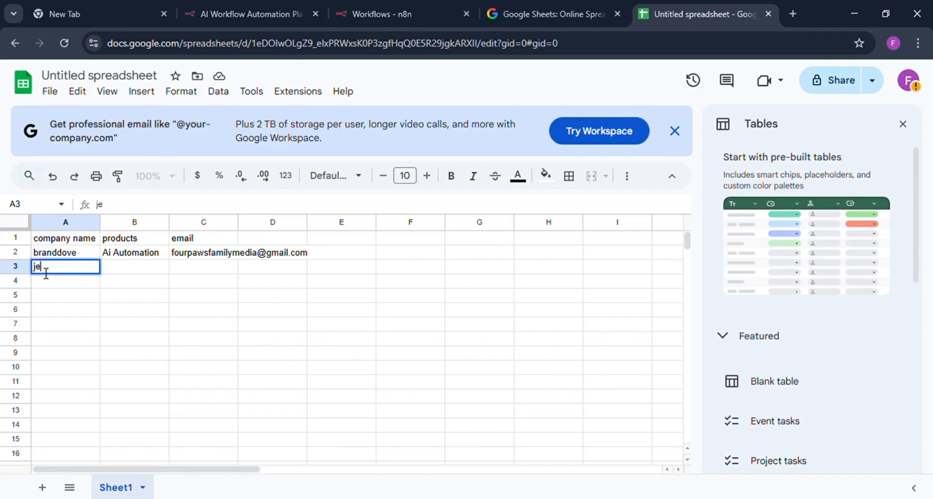
click(123, 272)
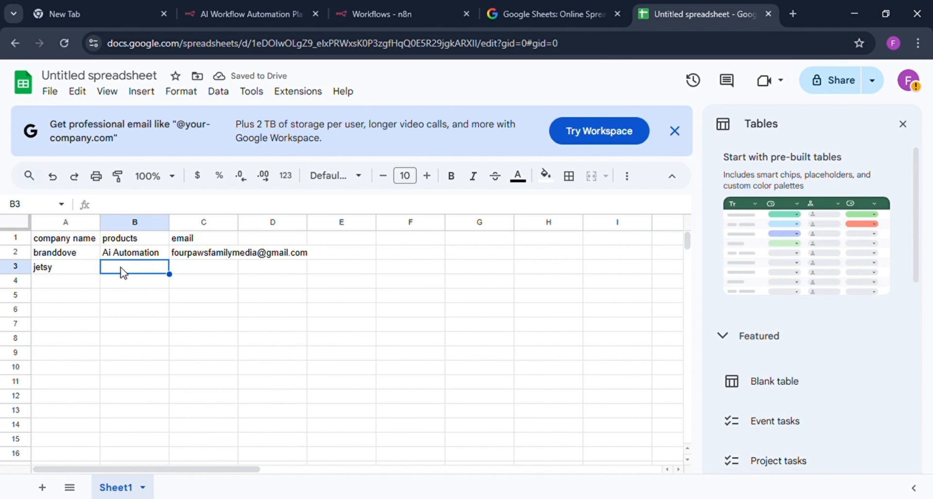
text(dri)
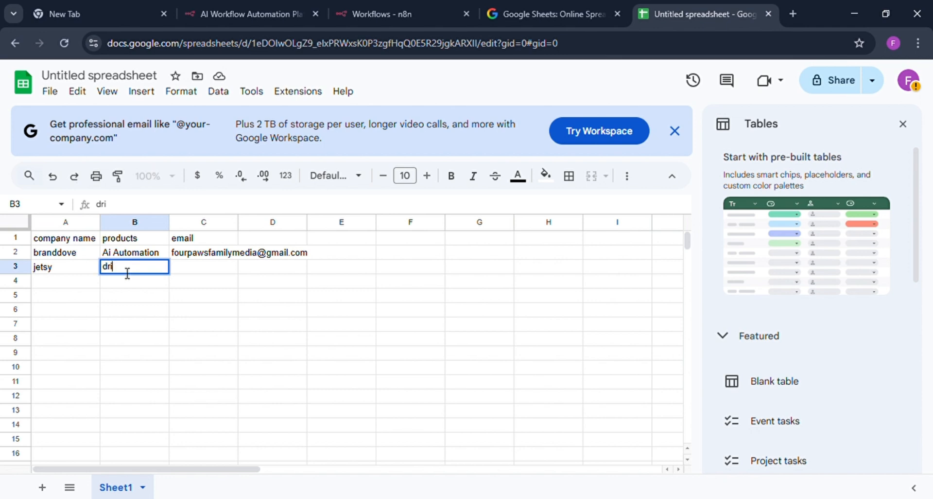
text(nks)
Fill in the second company's e-mail address in cell C3.
click(198, 268)
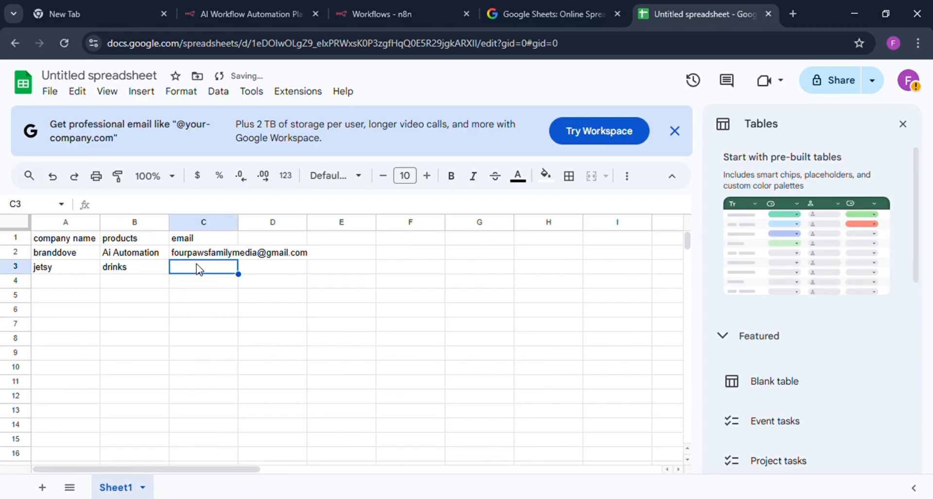
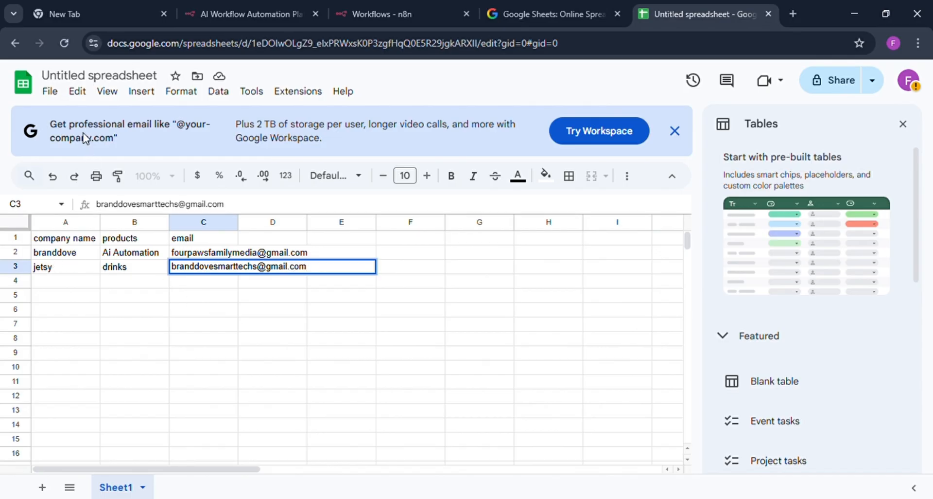
Rename the untitled spreadsheet as "example one".
click(91, 79)
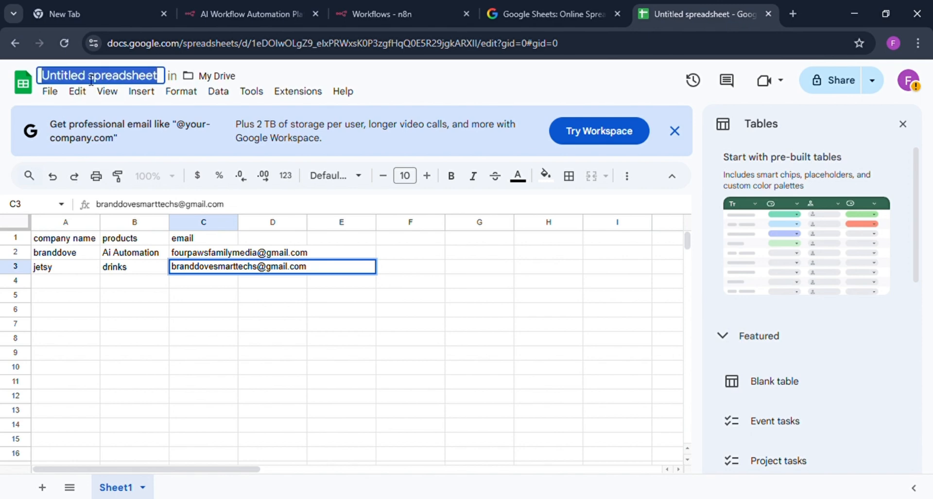
text(examp)
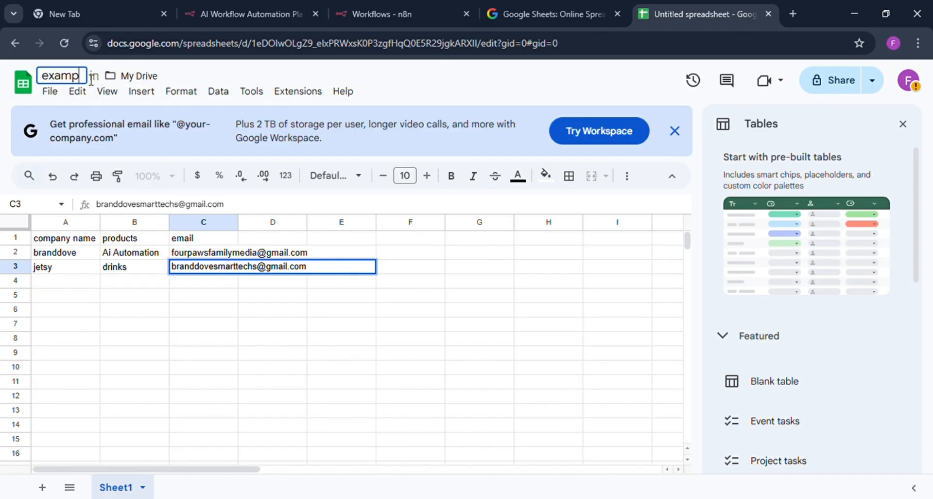
text(le)
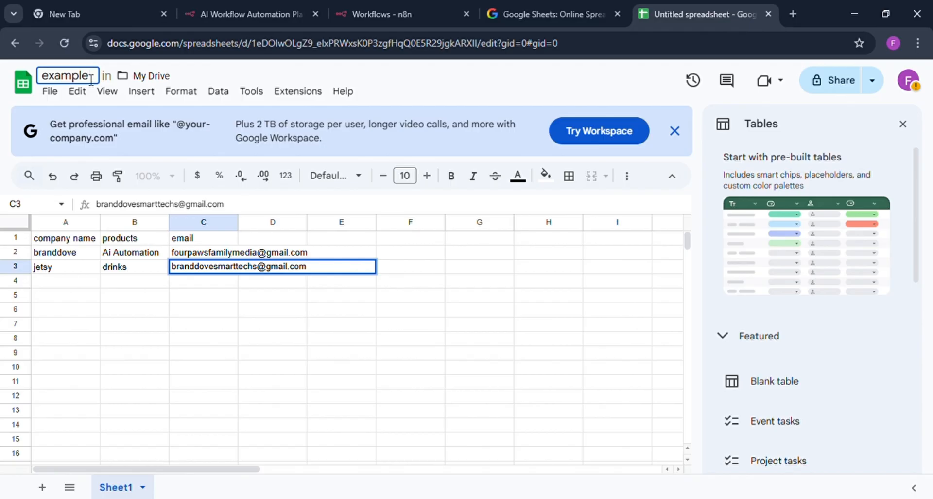
text( one)
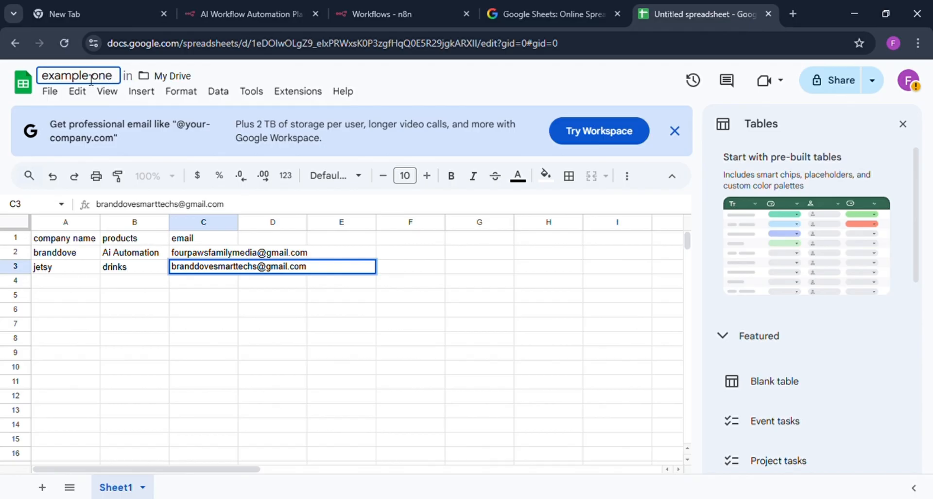
key(Return)
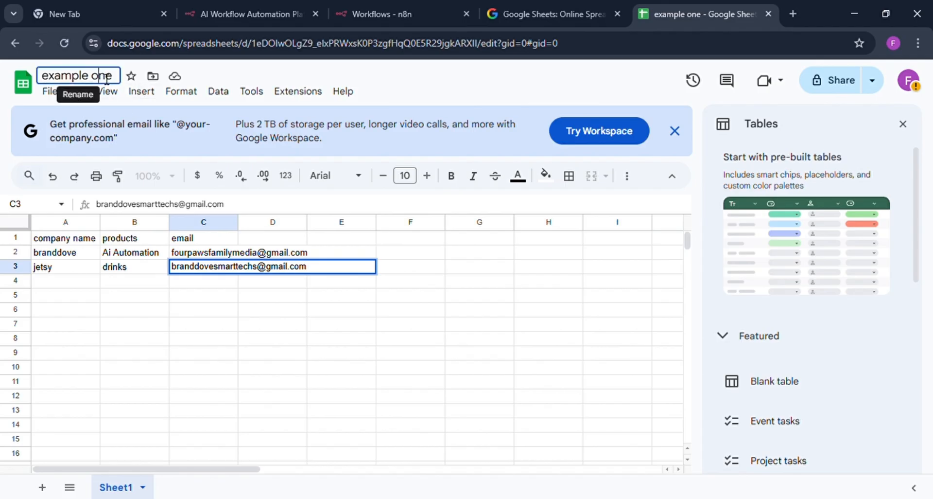
click(107, 79)
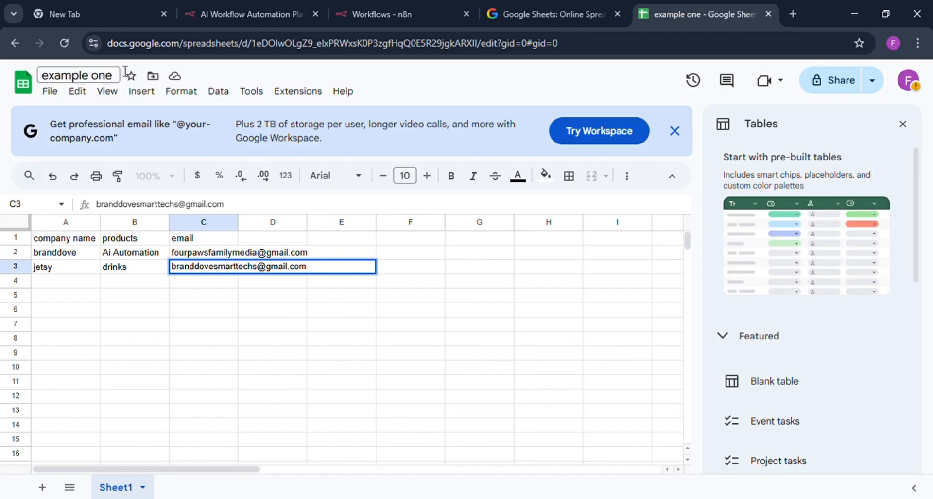
Switch to the n8n workflows overview and create a new workflow.
click(246, 15)
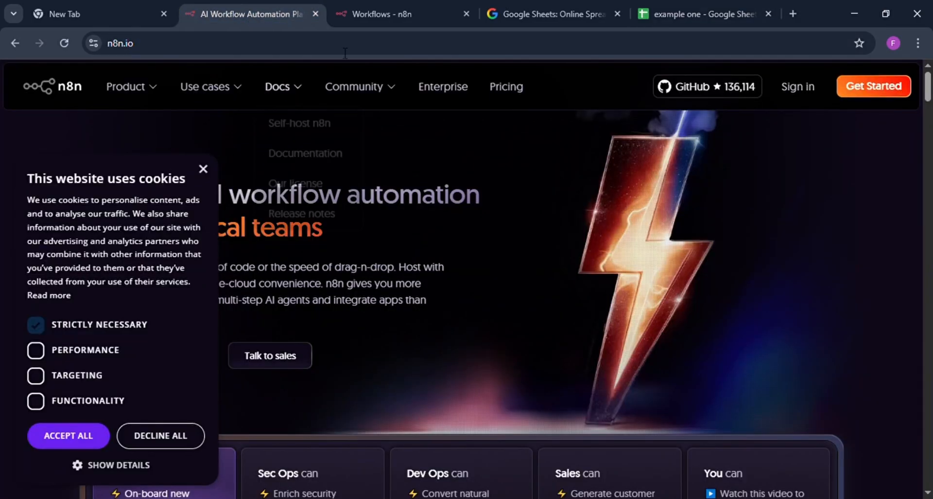
click(382, 15)
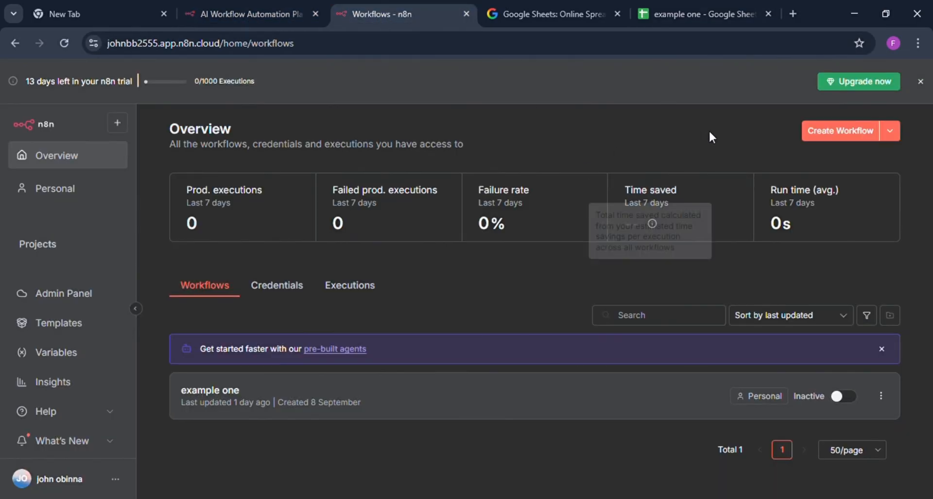
click(845, 132)
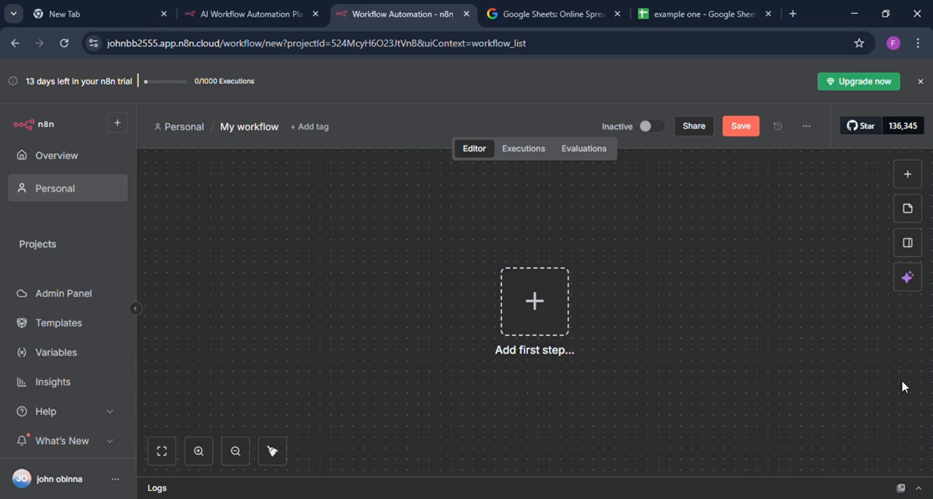
Add a Schedule Trigger as the workflow's first step, with the trigger hour set to 6am and the minute to 30.
click(546, 309)
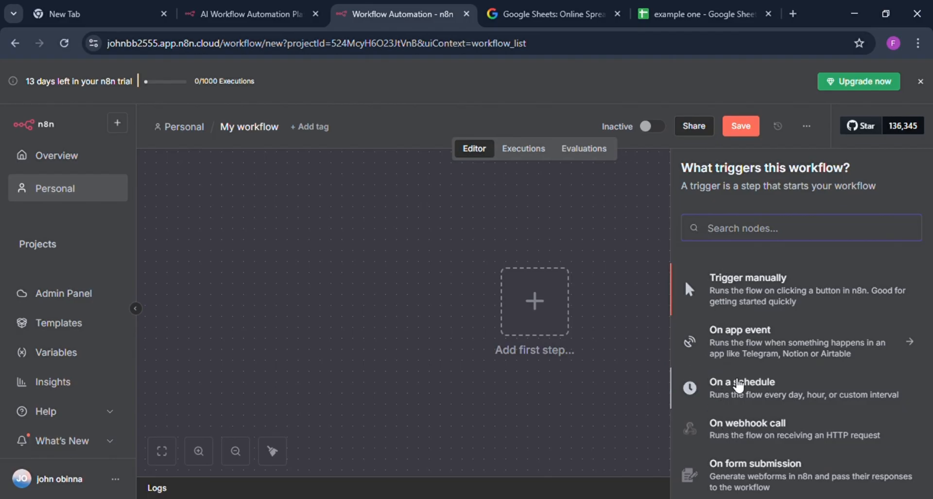
click(738, 385)
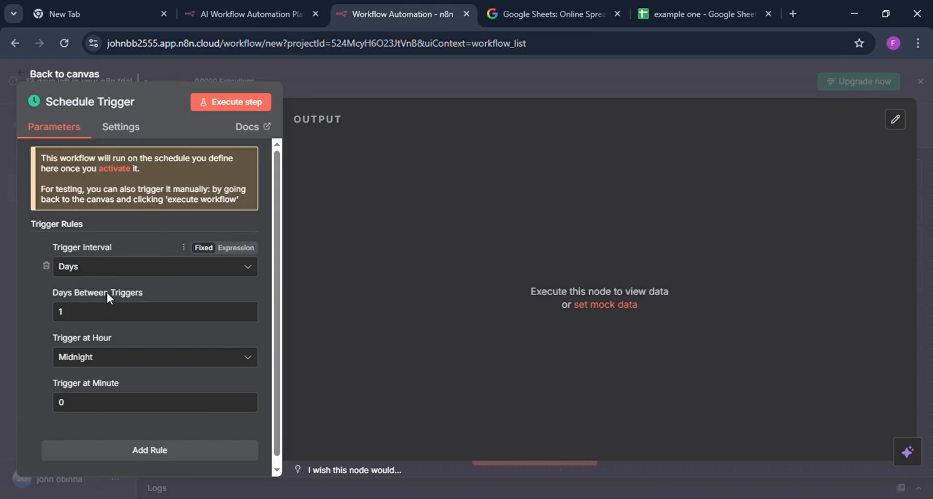
click(99, 358)
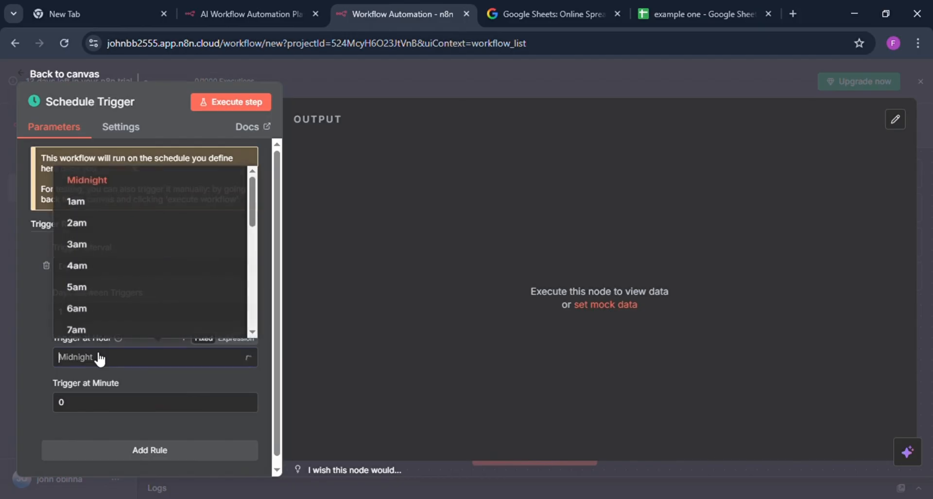
click(87, 305)
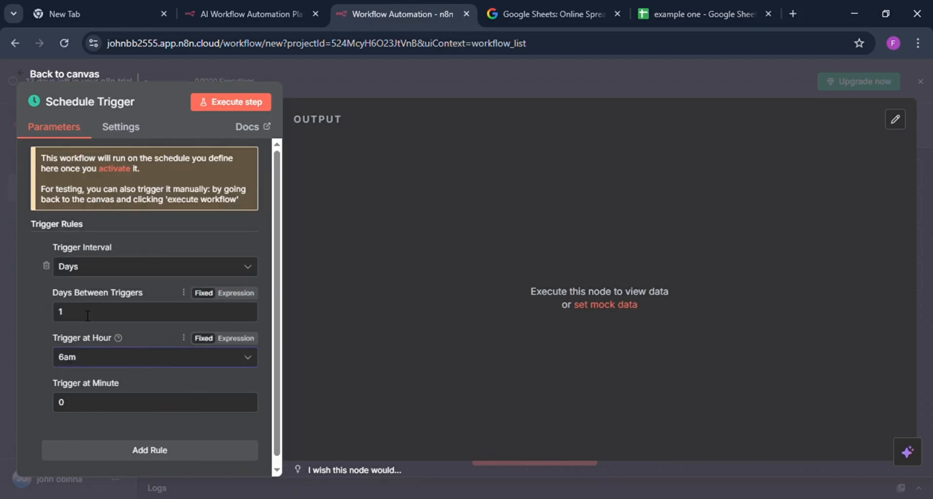
click(76, 411)
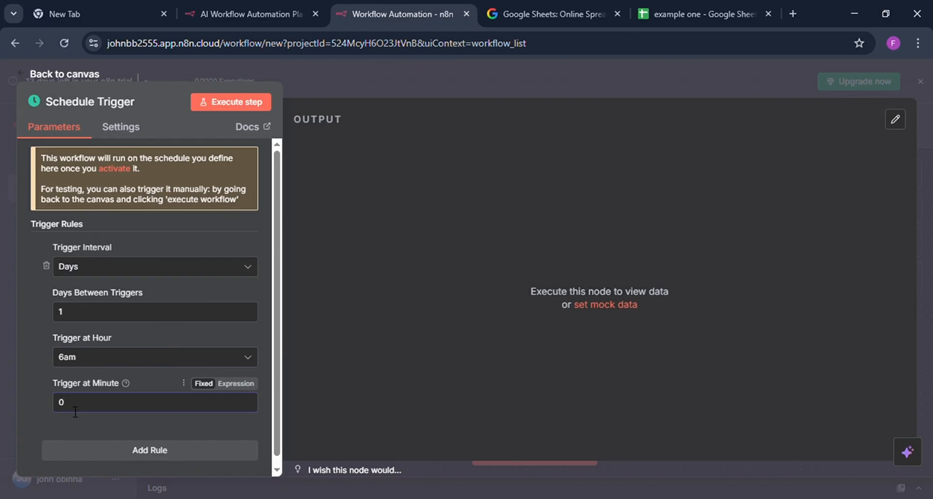
key(BackSpace)
text(30)
click(333, 81)
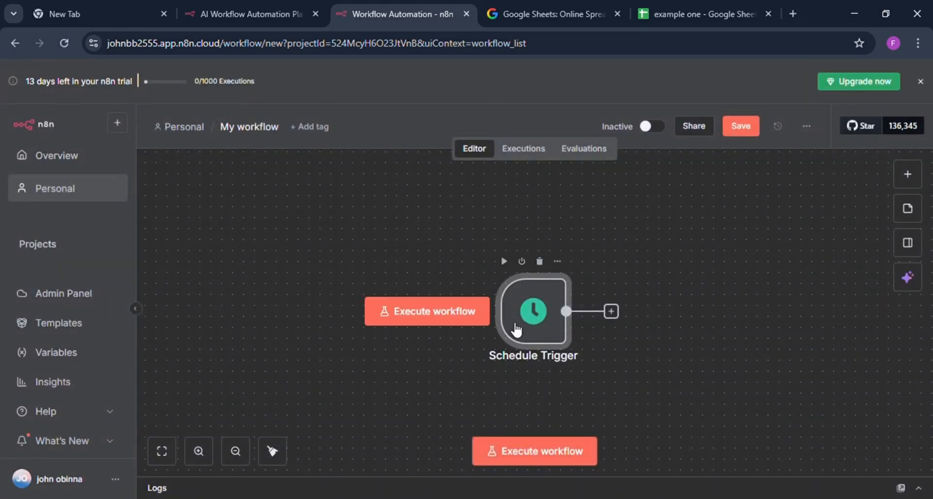
Add a Google Sheets node with the Get row(s) in sheet action after the Schedule Trigger.
click(612, 311)
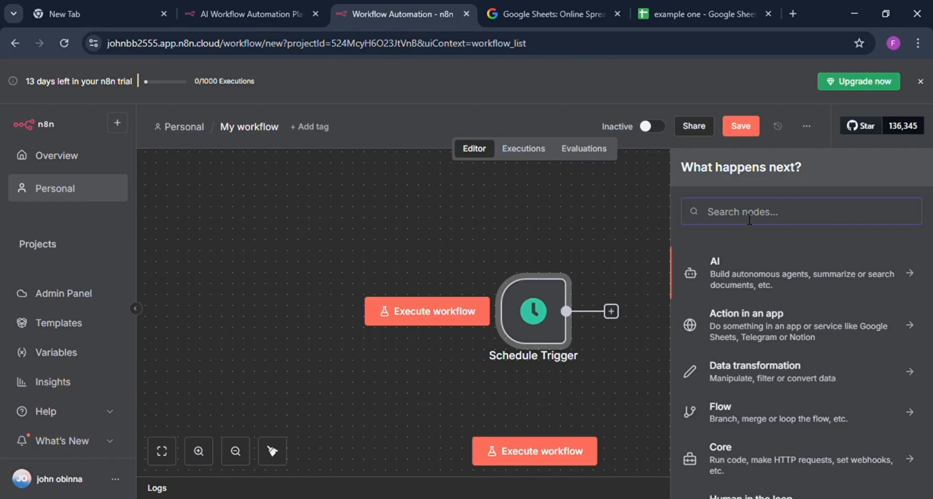
text(goo)
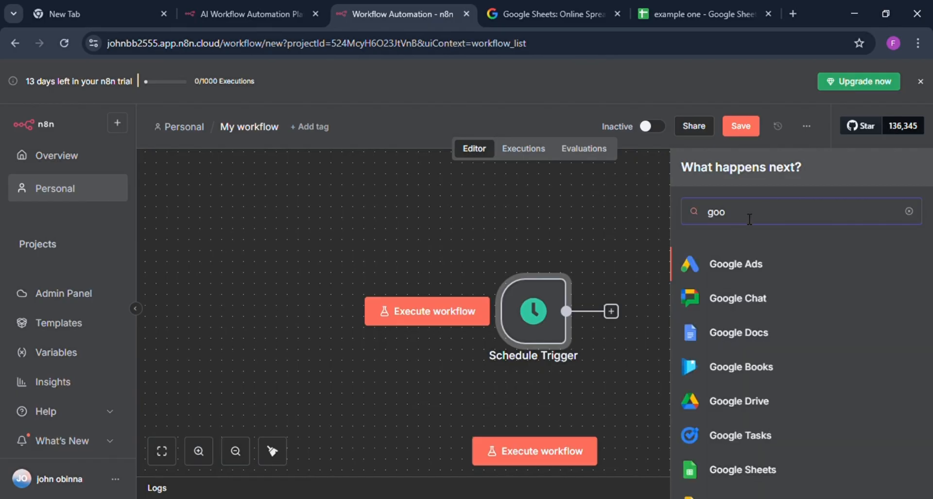
text(gle)
click(755, 473)
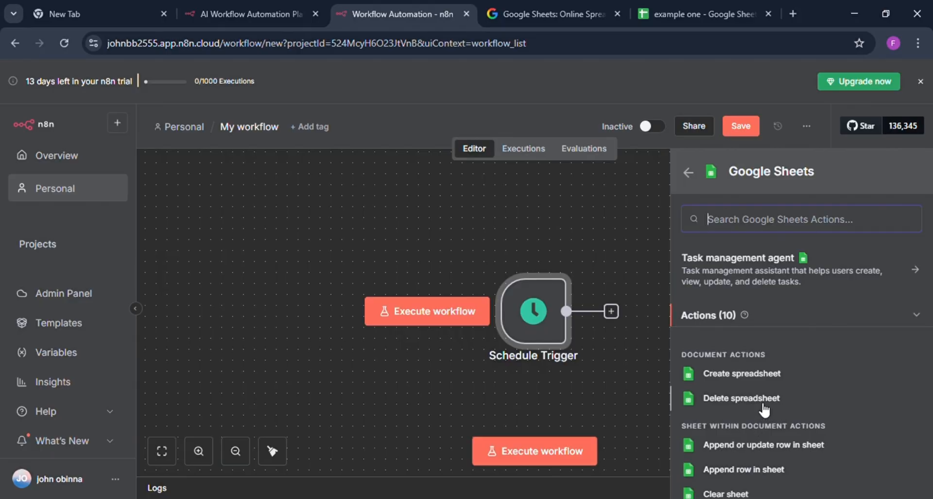
scroll(764, 409, down, 1)
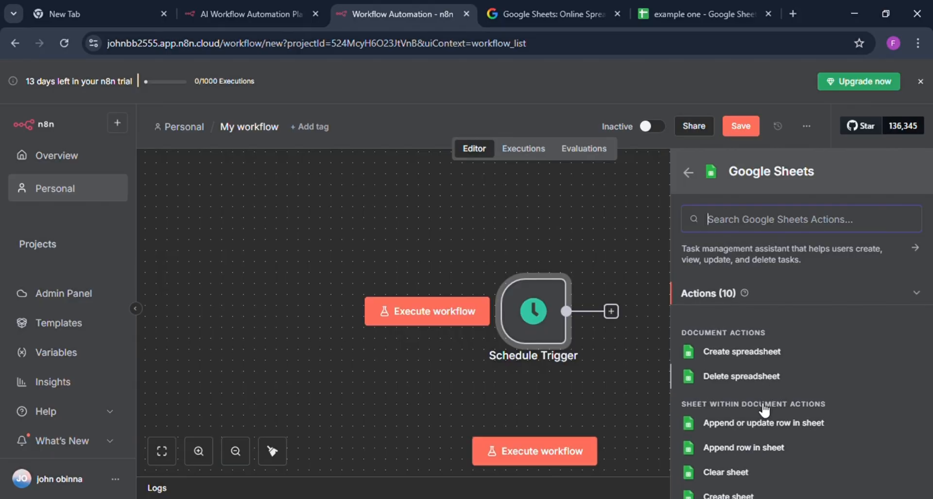
scroll(764, 409, down, 2)
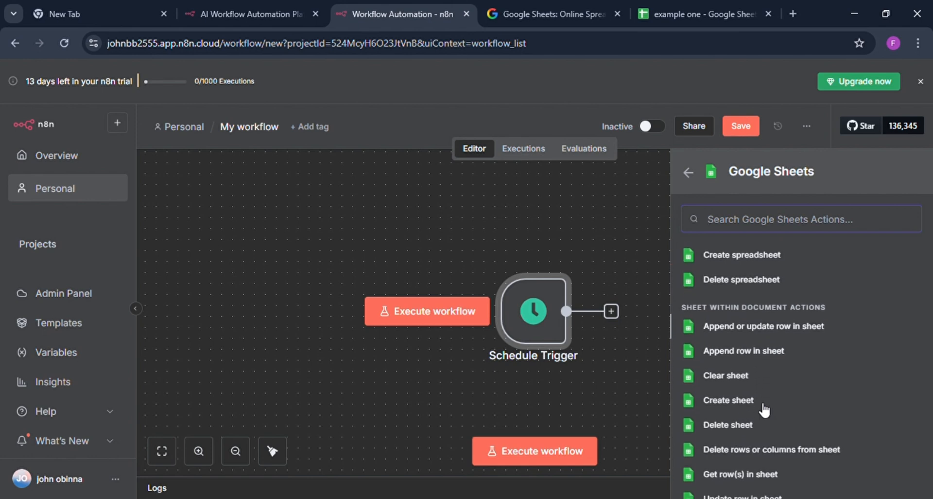
scroll(764, 410, down, 1)
scroll(765, 410, down, 1)
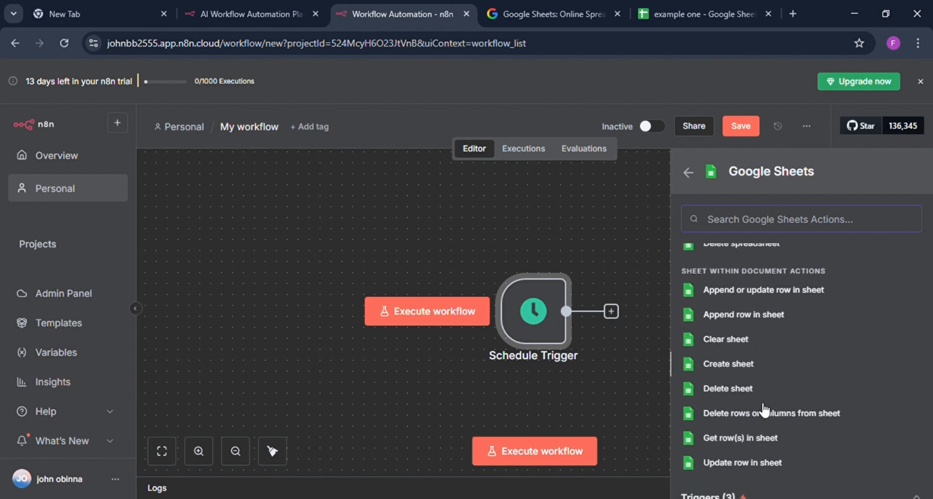
scroll(765, 410, down, 1)
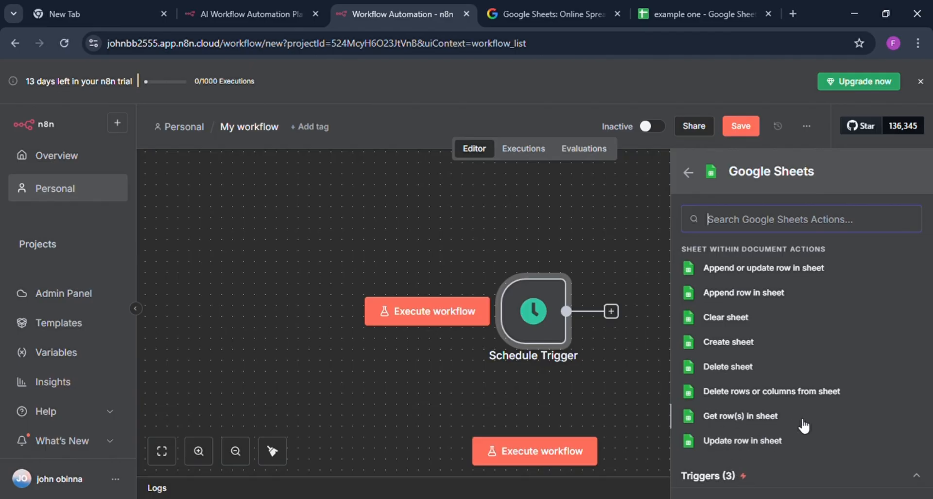
click(747, 417)
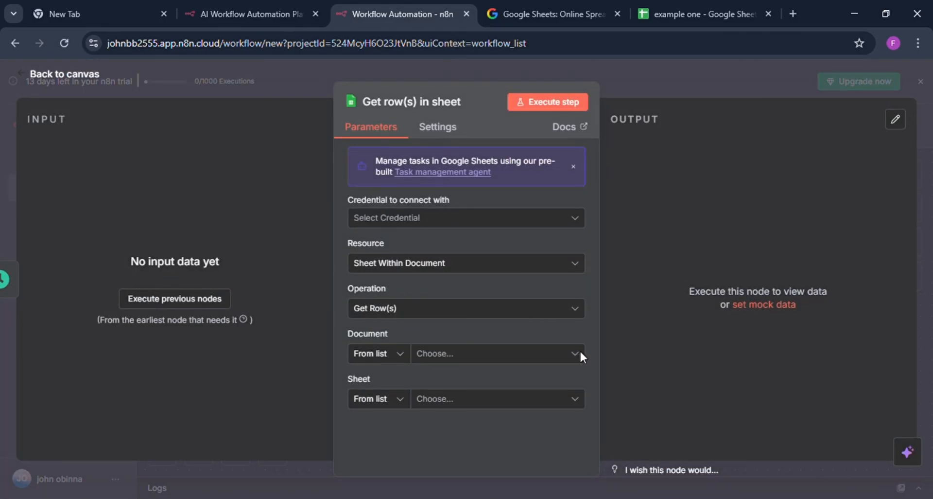
Create a new Google Sheets credential for the node by signing in with Google through OAuth2.
click(463, 226)
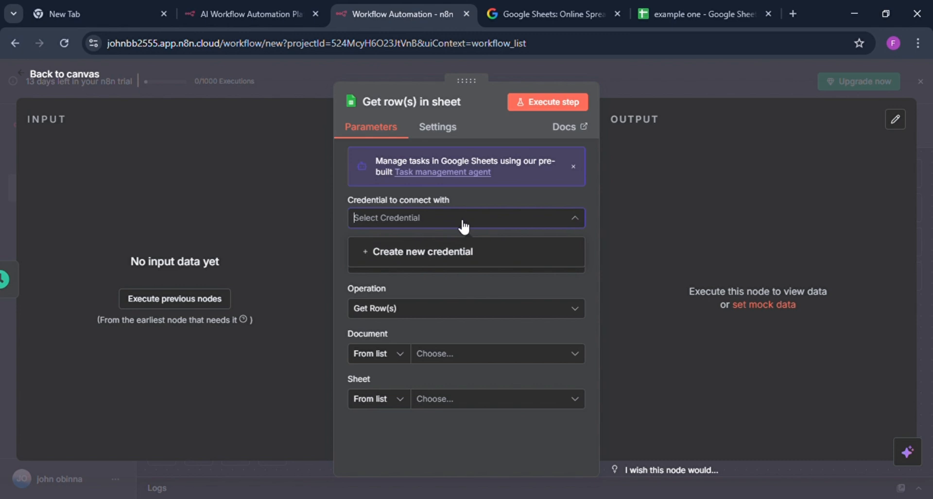
click(463, 258)
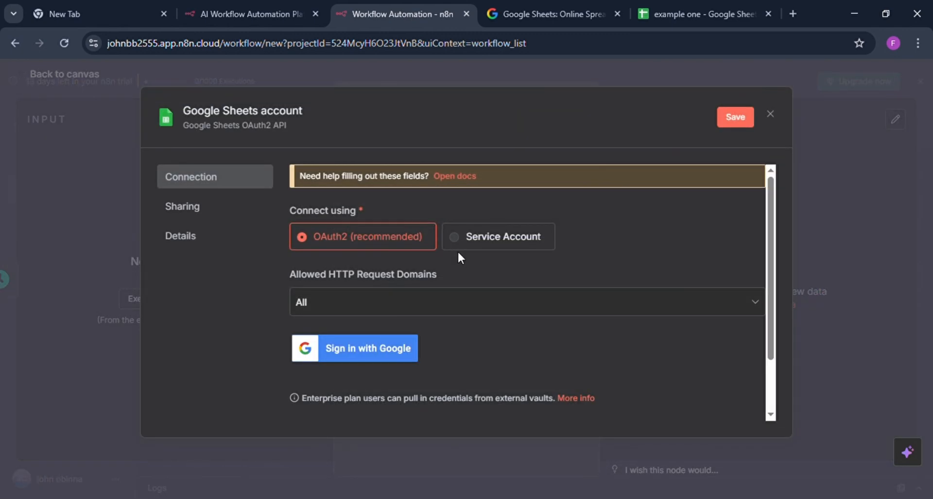
click(371, 349)
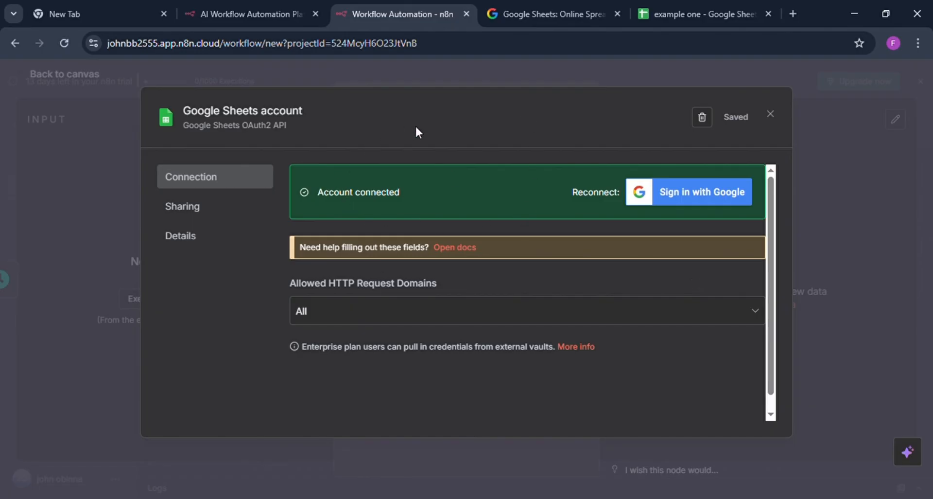
click(506, 73)
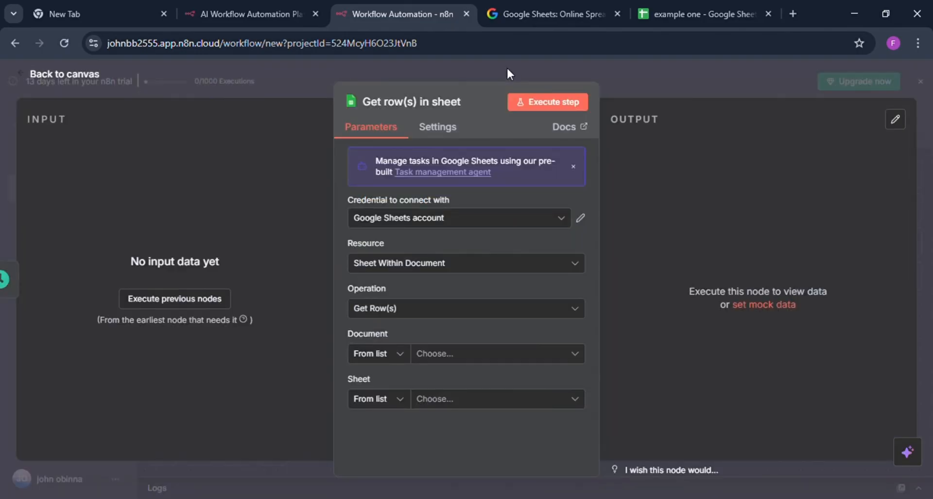
Select Sheet Within Document as the node's resource and Get Row(s) as its operation.
click(465, 266)
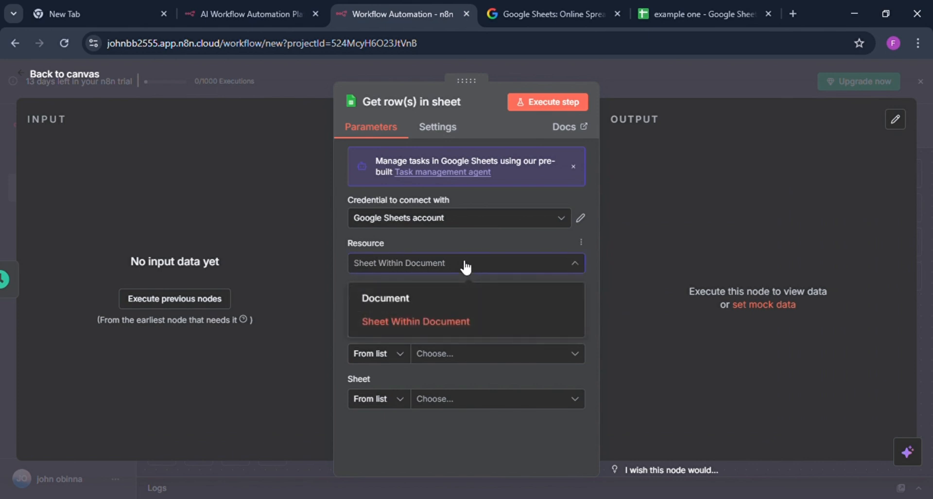
click(429, 323)
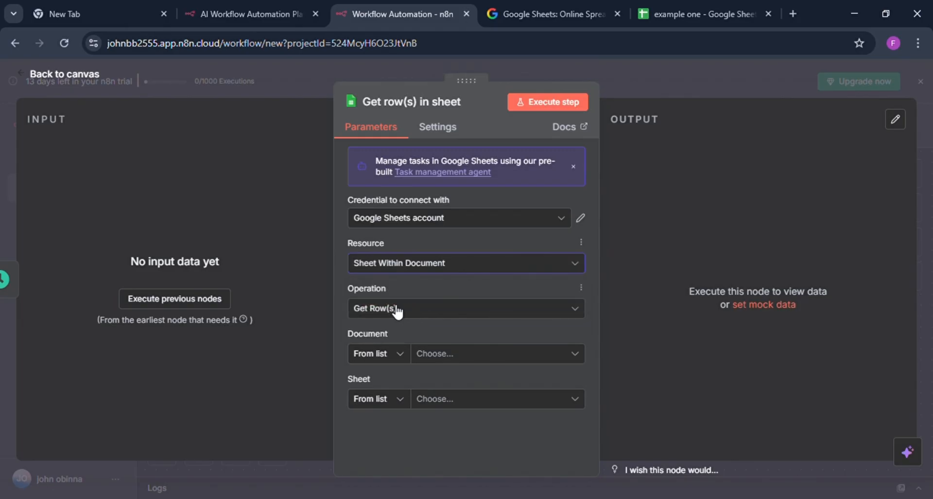
click(442, 306)
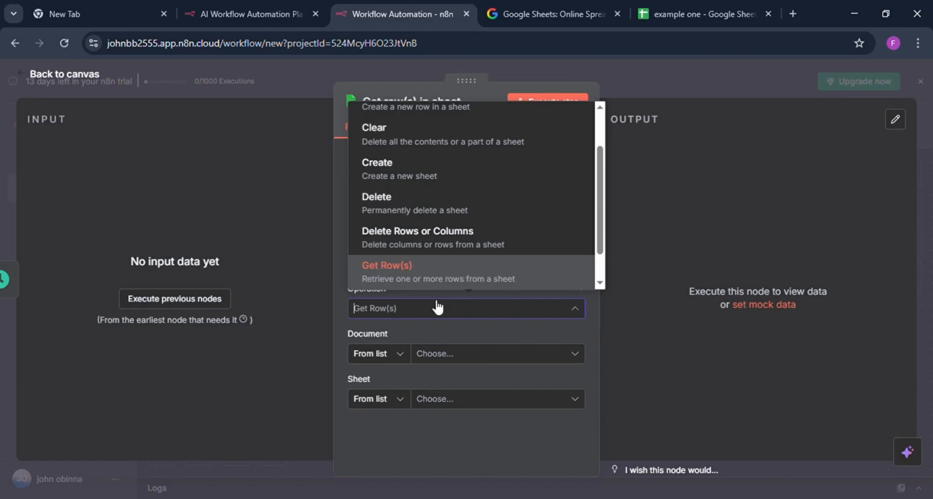
click(437, 309)
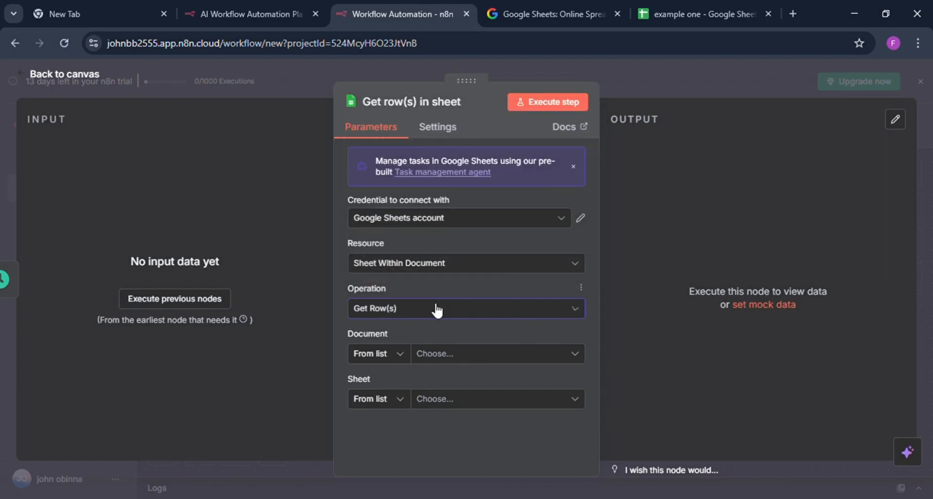
Choose the document "example one" and its sheet Sheet1 as the source of the rows.
click(435, 357)
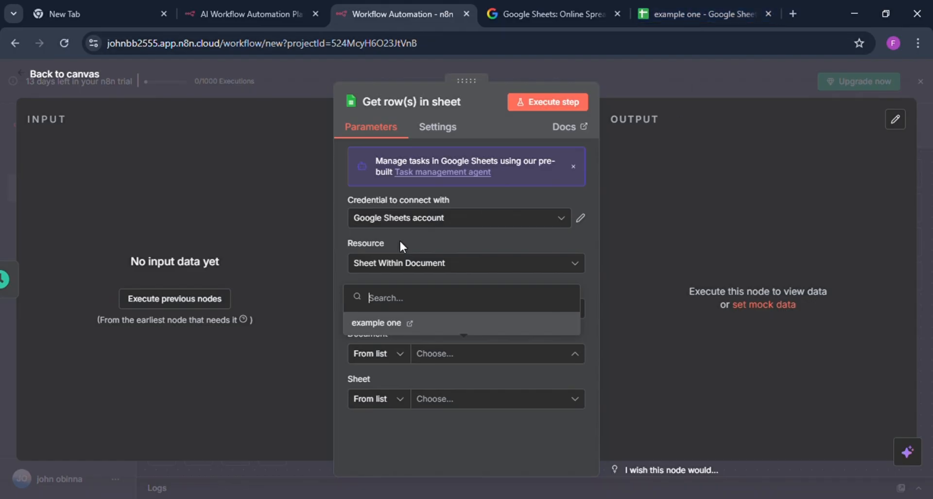
click(399, 324)
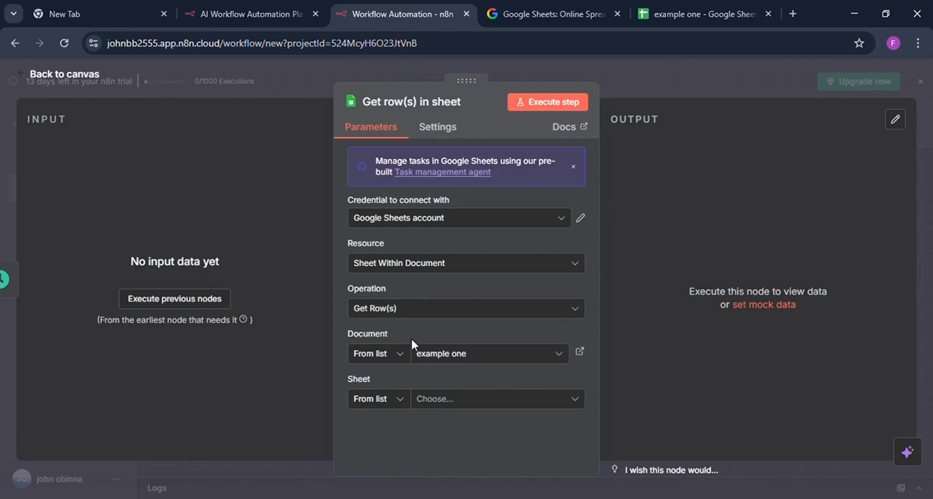
click(438, 407)
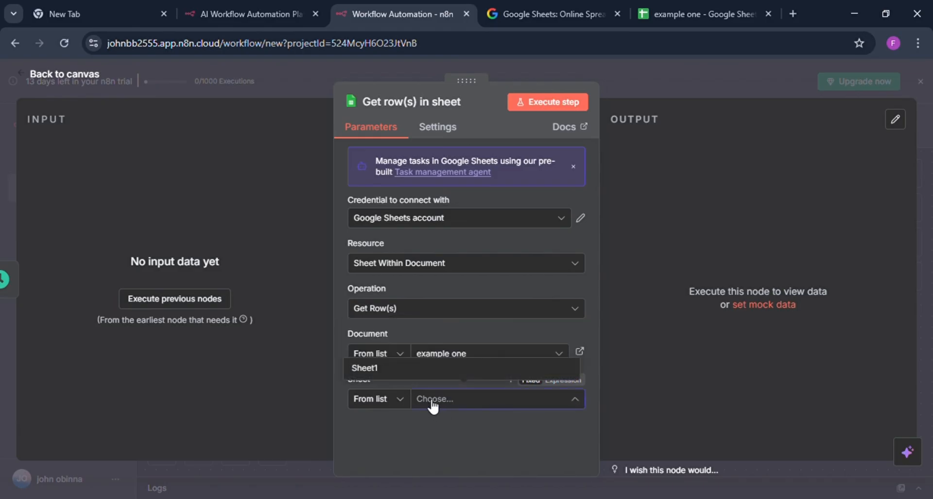
click(374, 368)
scroll(494, 407, down, 3)
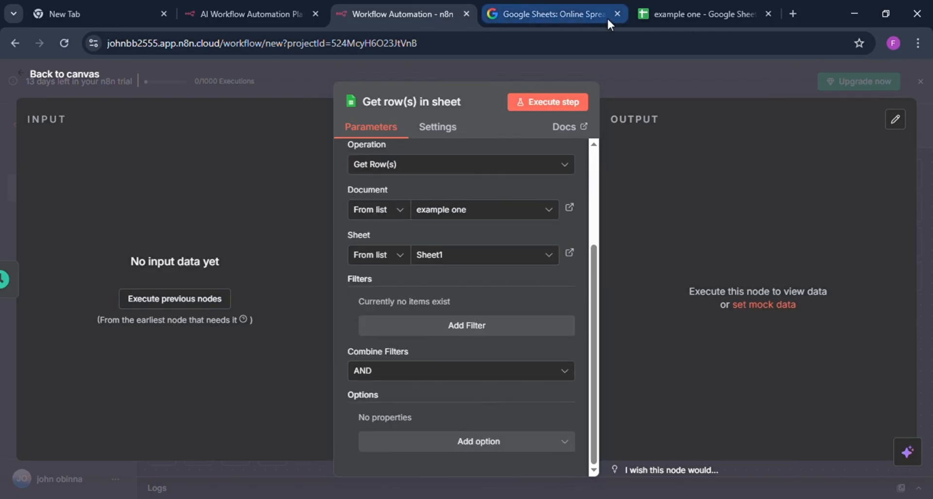
Run the Get row(s) in sheet node and check its output for both rows in table view.
click(559, 103)
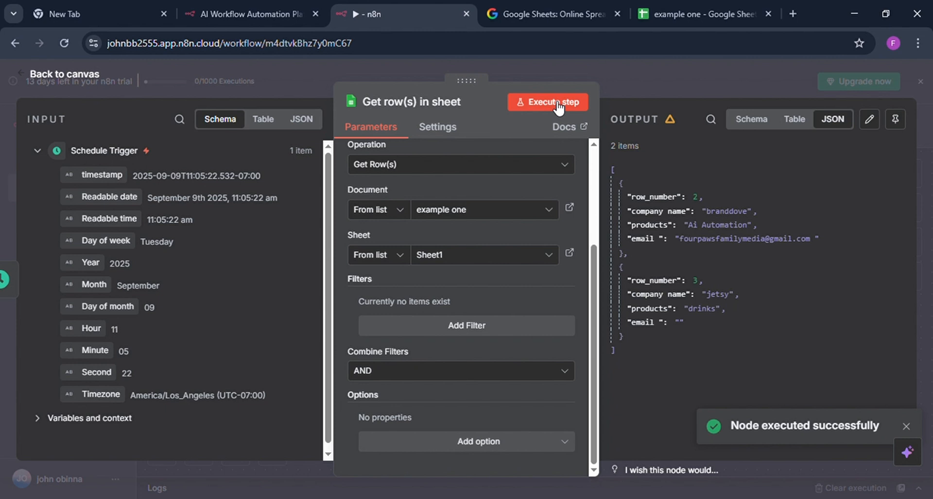
click(794, 120)
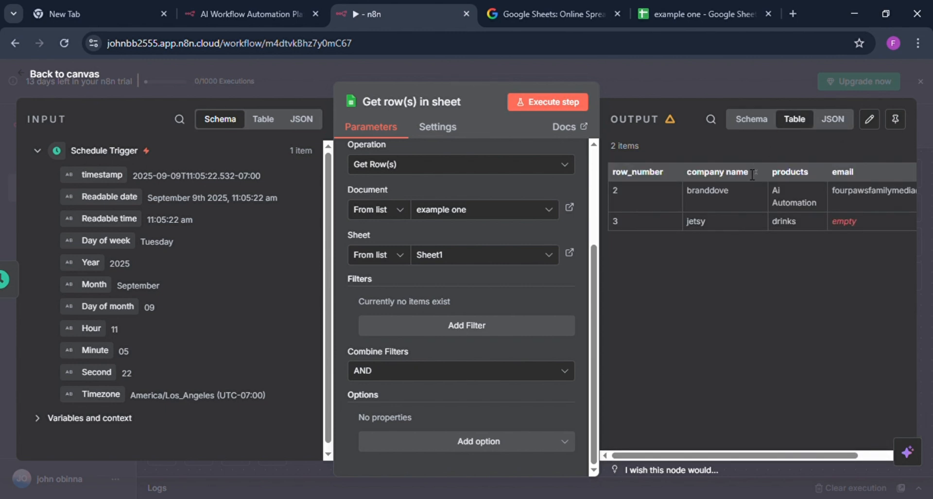
scroll(746, 190, right, 1)
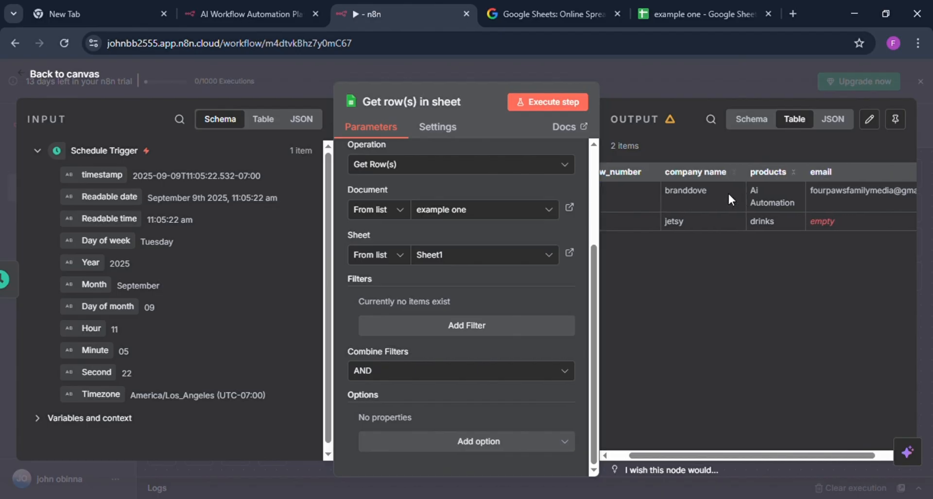
scroll(728, 192, right, 2)
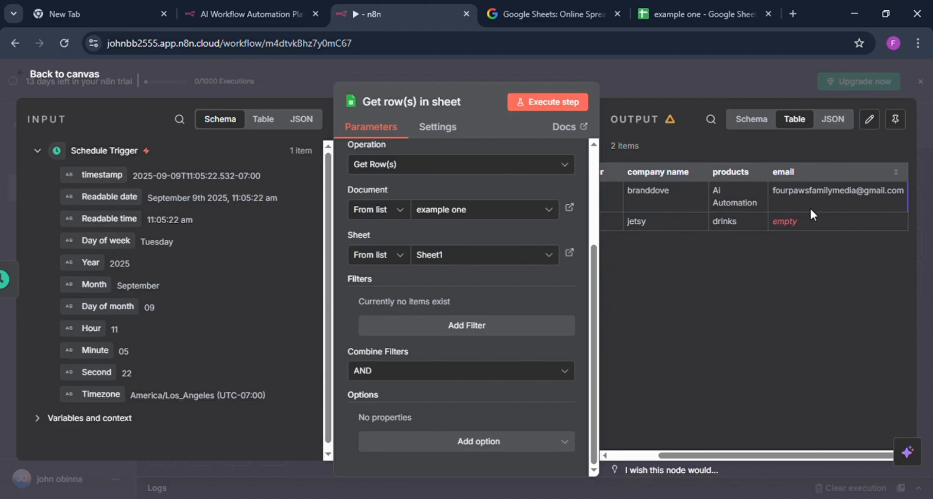
scroll(781, 194, left, 3)
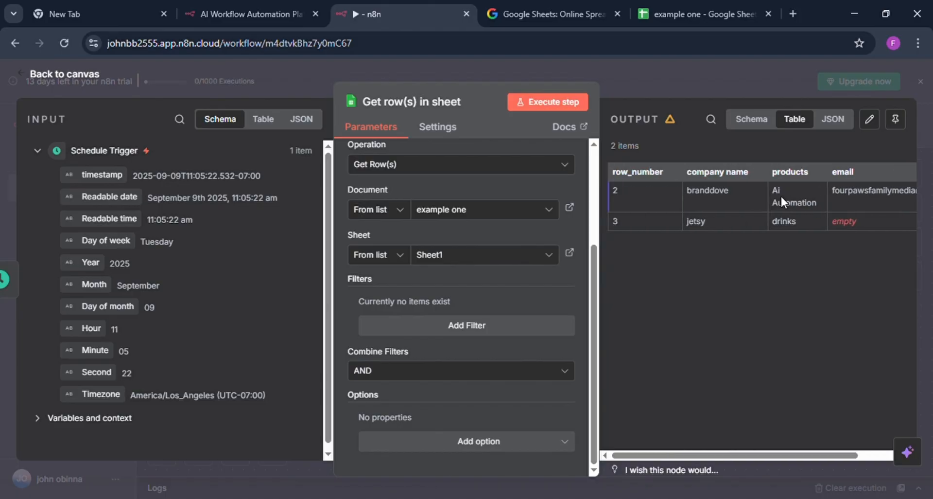
scroll(780, 195, right, 3)
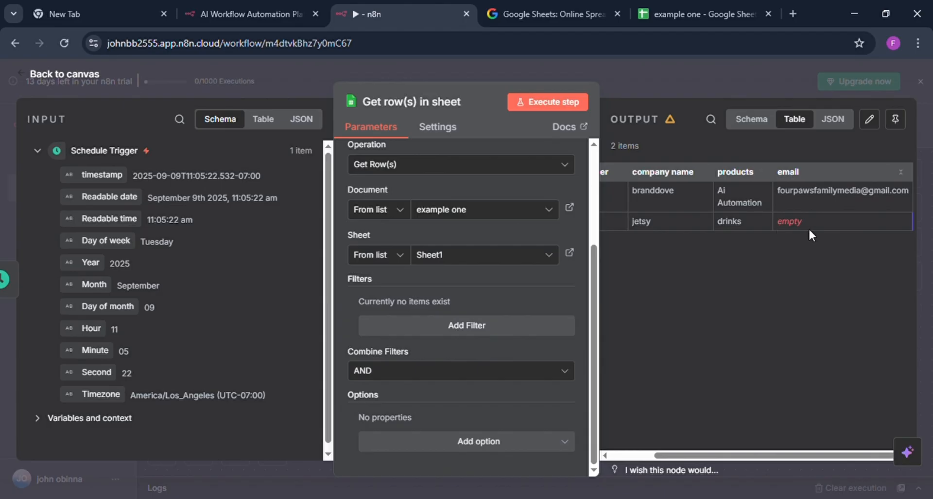
In the "example one" spreadsheet, remove the extra "s" before the @ from the e-mail address in cell C3.
click(694, 14)
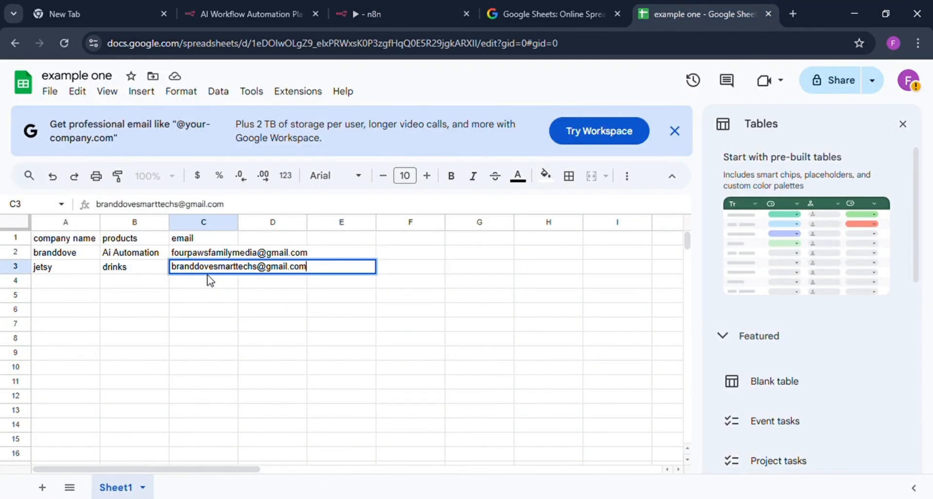
click(262, 276)
key(BackSpace)
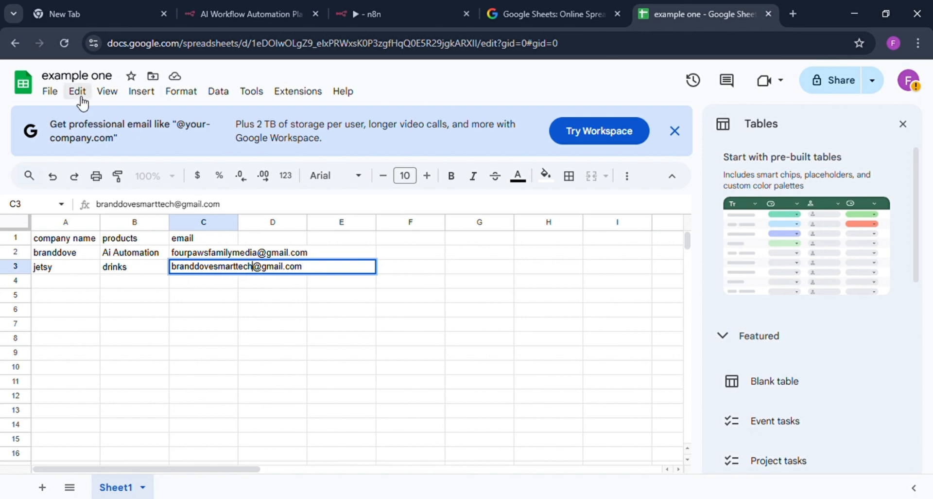
click(91, 80)
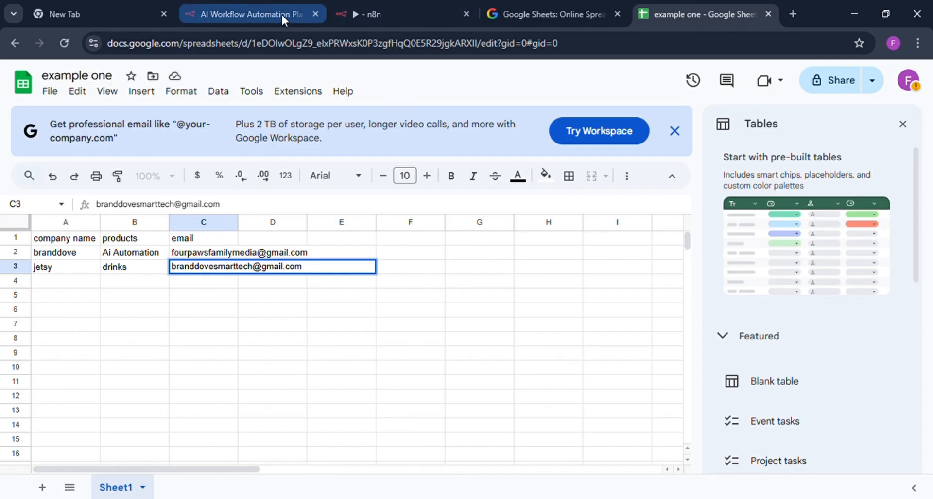
Back in the n8n workflow, run the Get row(s) in sheet node again and return to the canvas.
click(264, 9)
click(387, 10)
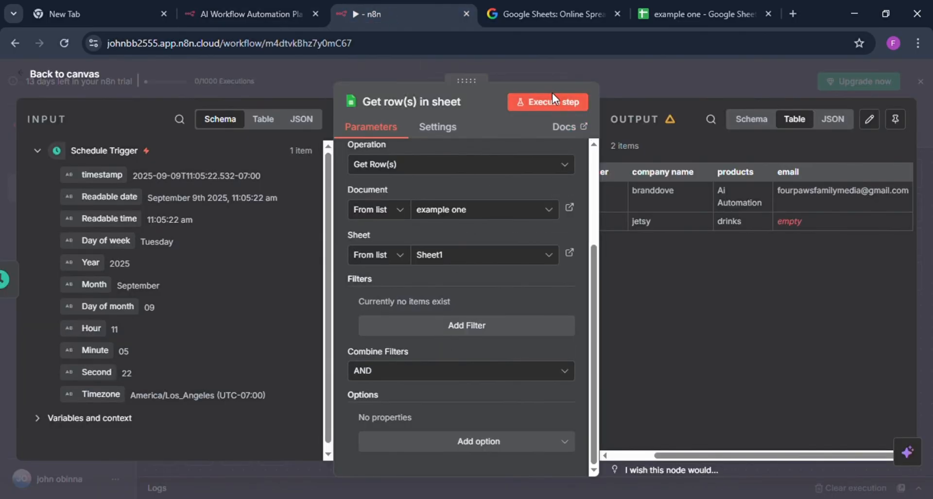
click(557, 104)
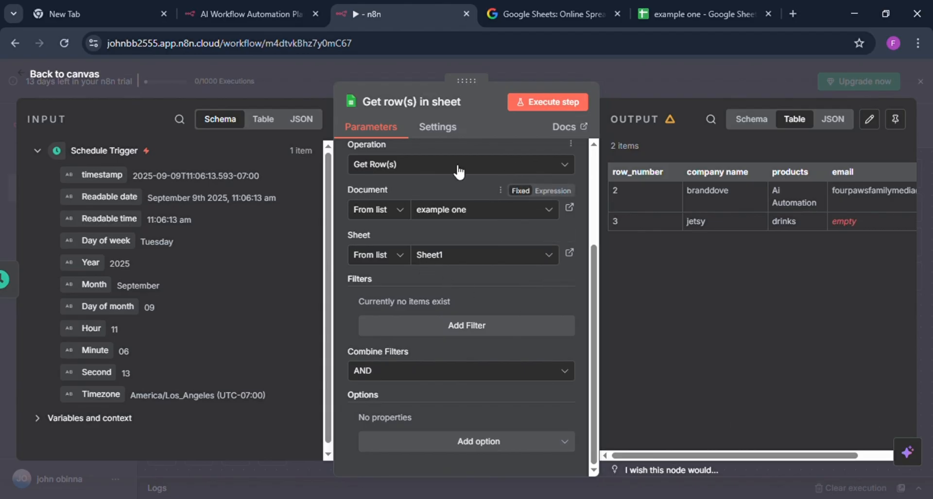
click(640, 75)
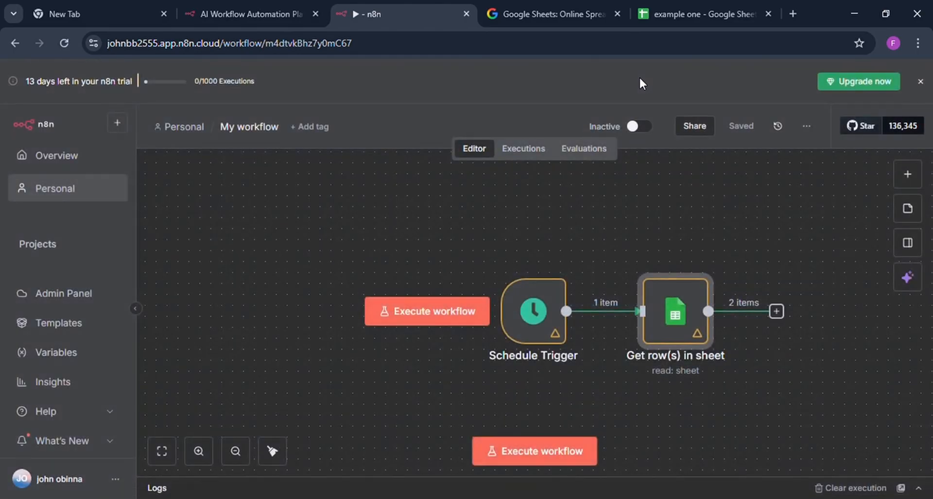
Add a Gmail node with the Send a message action after the Get row(s) in sheet node.
mouse_move(666, 261)
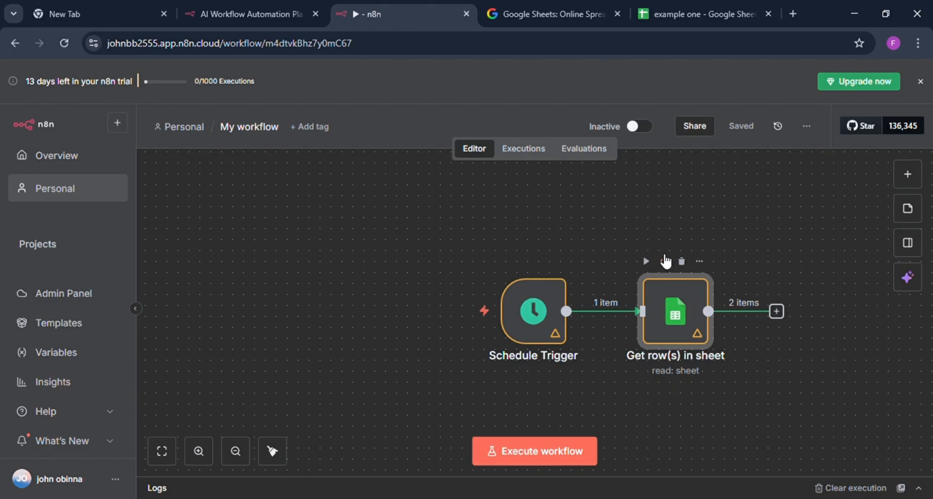
click(777, 311)
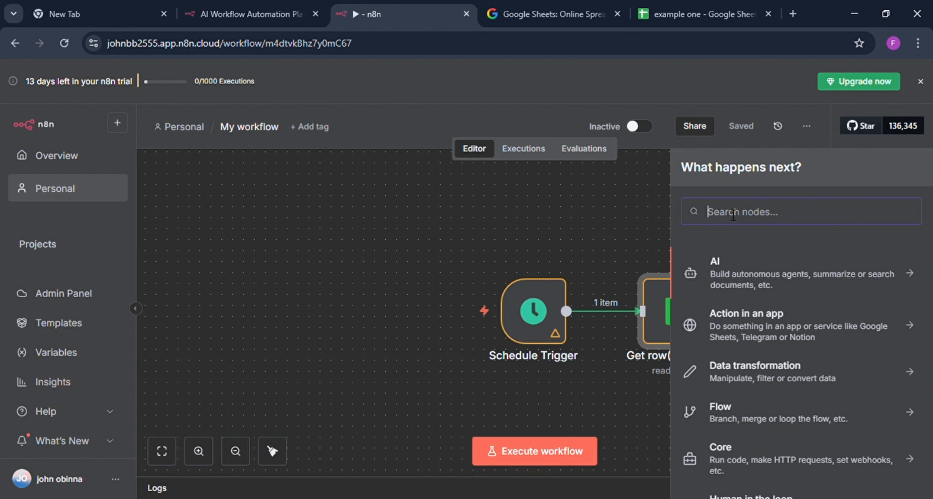
text(gmail)
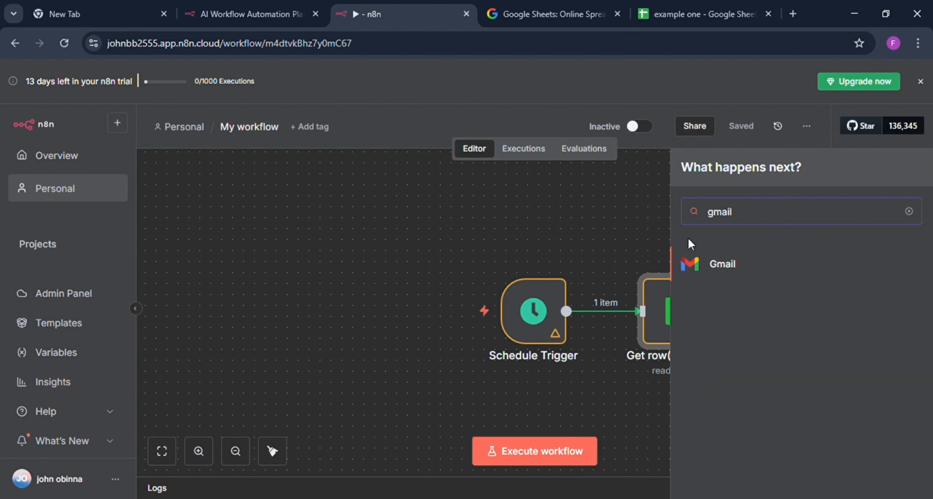
click(723, 269)
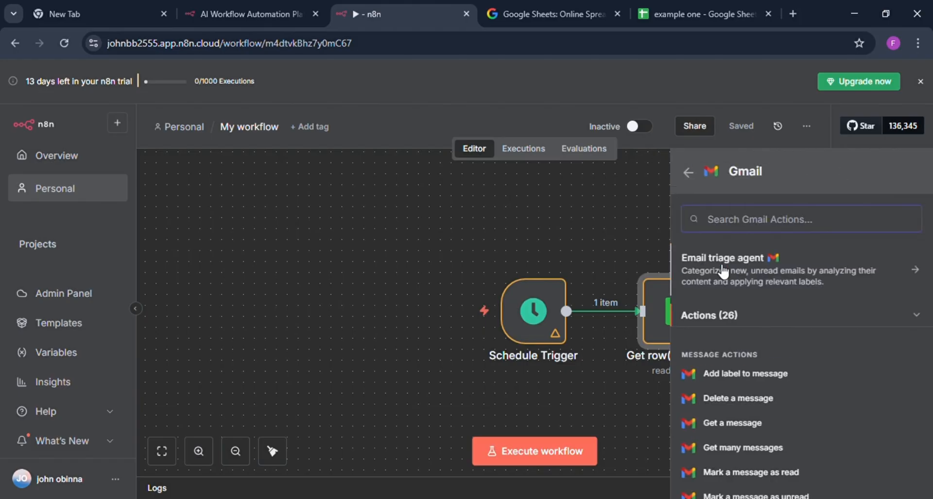
scroll(748, 457, down, 5)
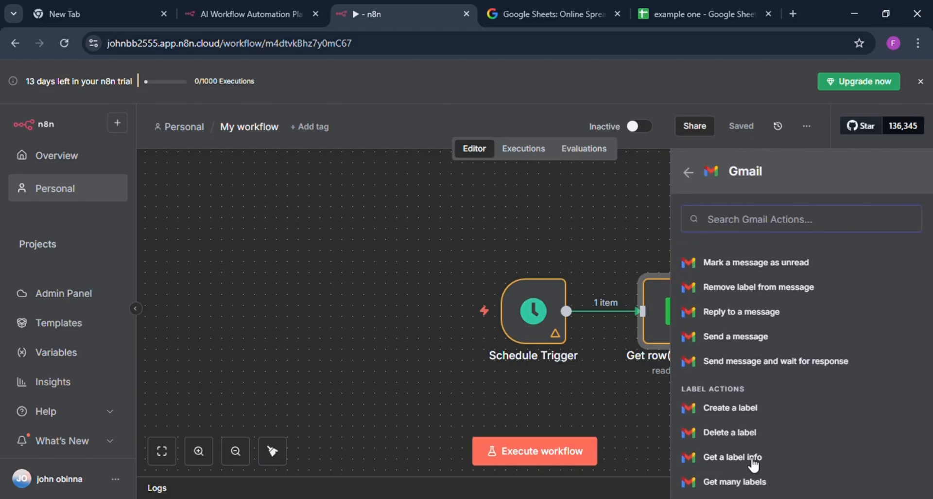
scroll(753, 464, down, 5)
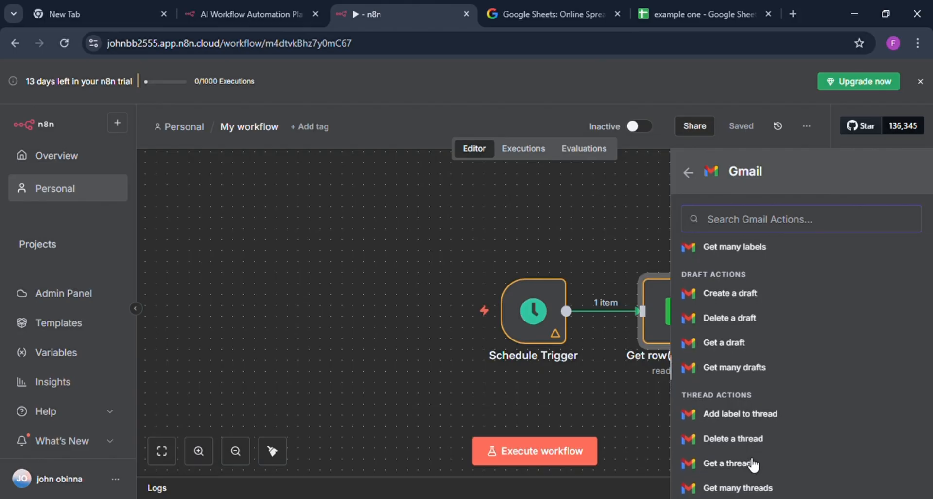
scroll(753, 463, down, 5)
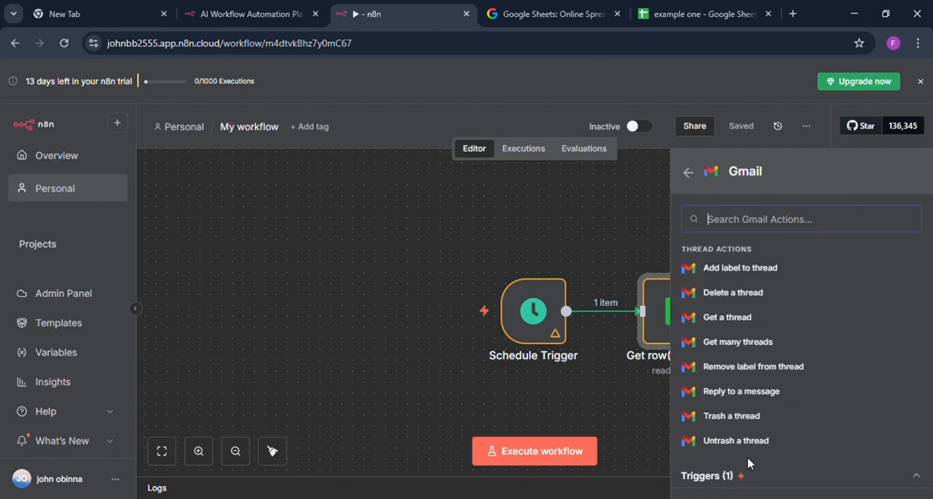
scroll(748, 459, up, 5)
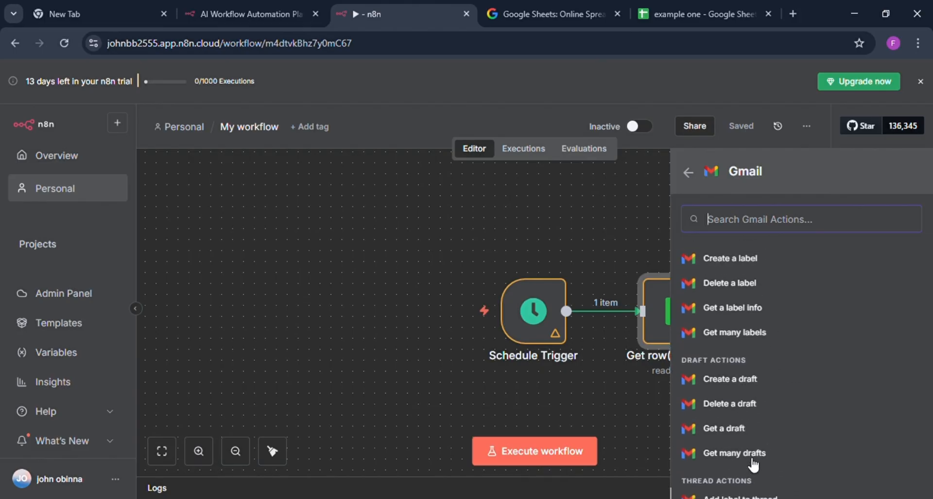
scroll(753, 464, up, 5)
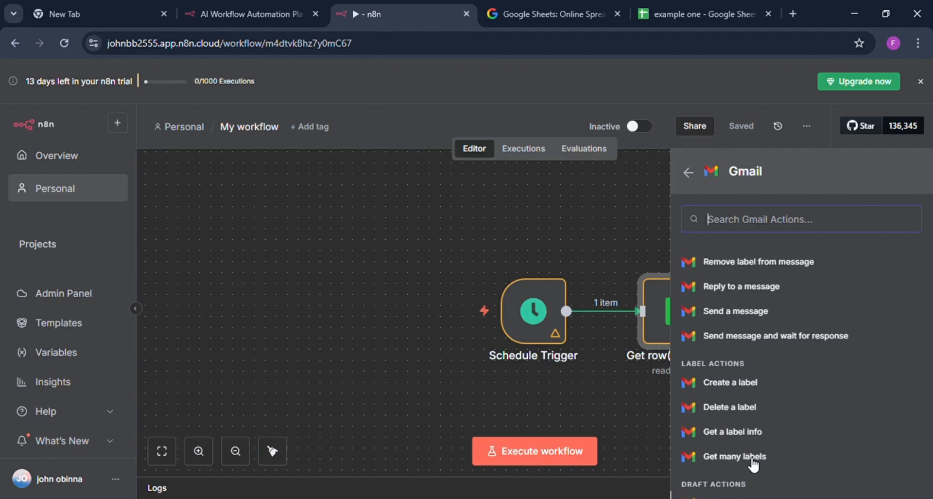
scroll(752, 462, up, 2)
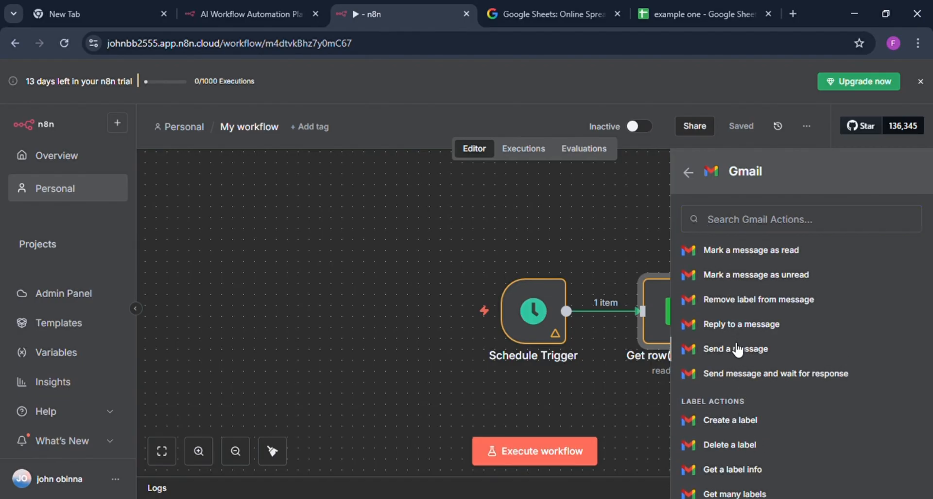
click(737, 349)
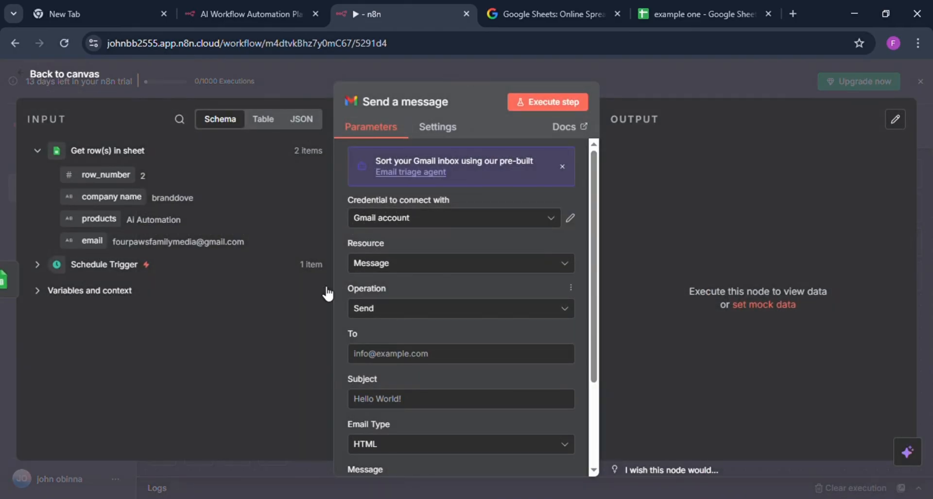
click(616, 63)
scroll(571, 228, right, 5)
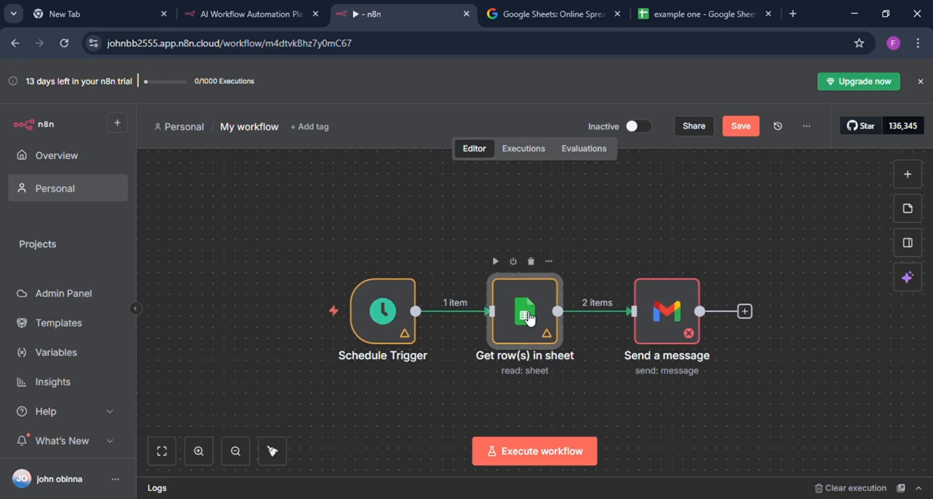
Pin the output data of the Get row(s) in sheet node for test executions.
double_click(529, 320)
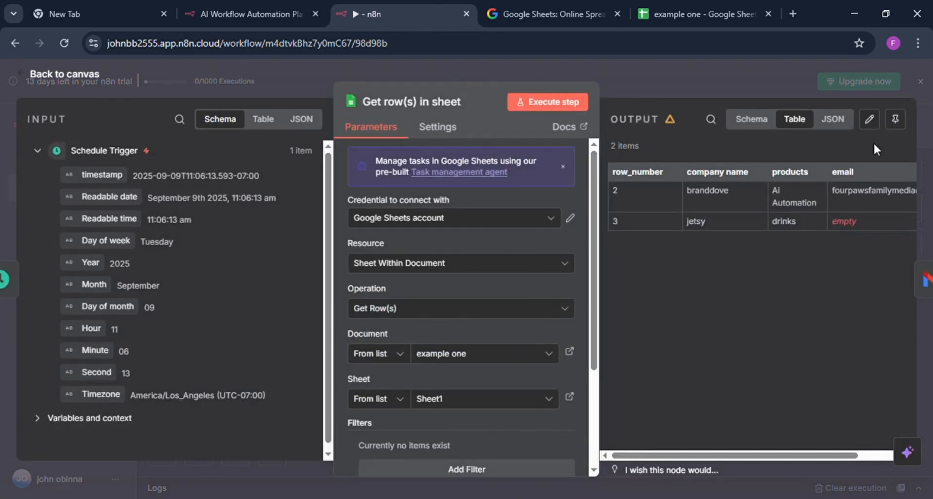
click(895, 119)
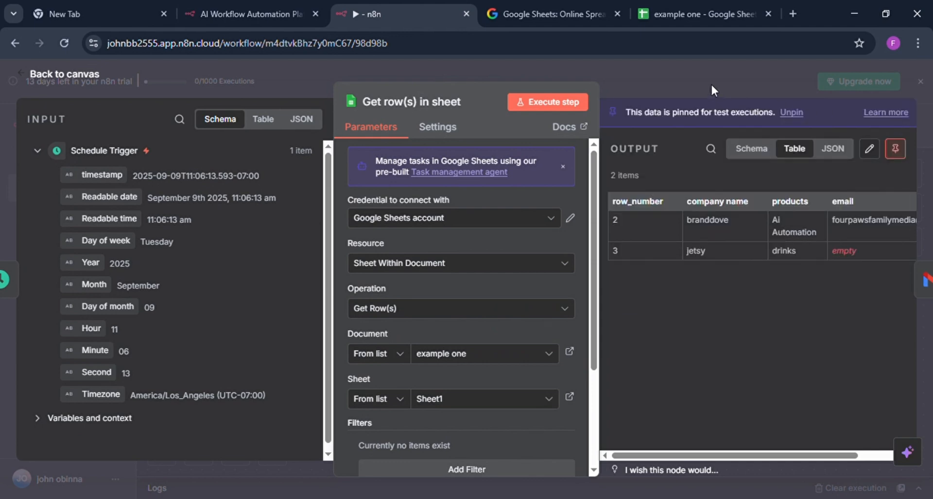
click(679, 80)
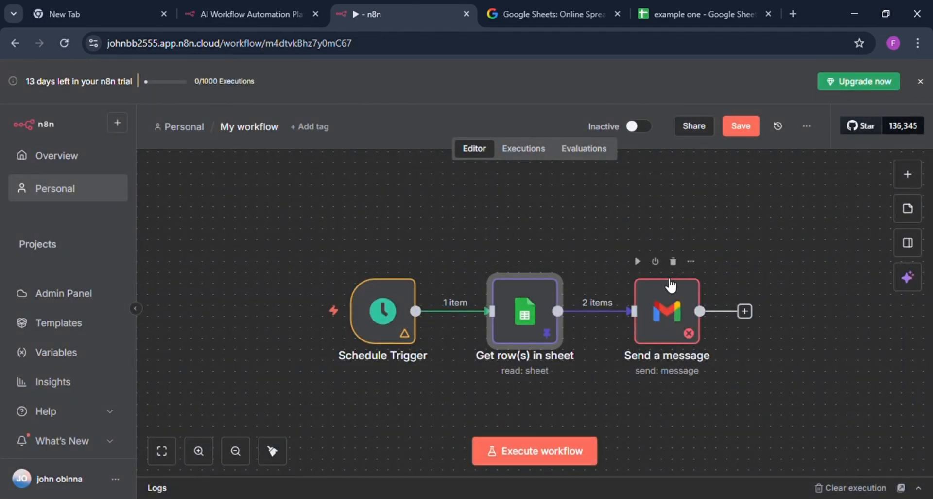
Configure the Send a message node with the Gmail account credential, Message as resource and Send as operation.
click(667, 297)
double_click(666, 295)
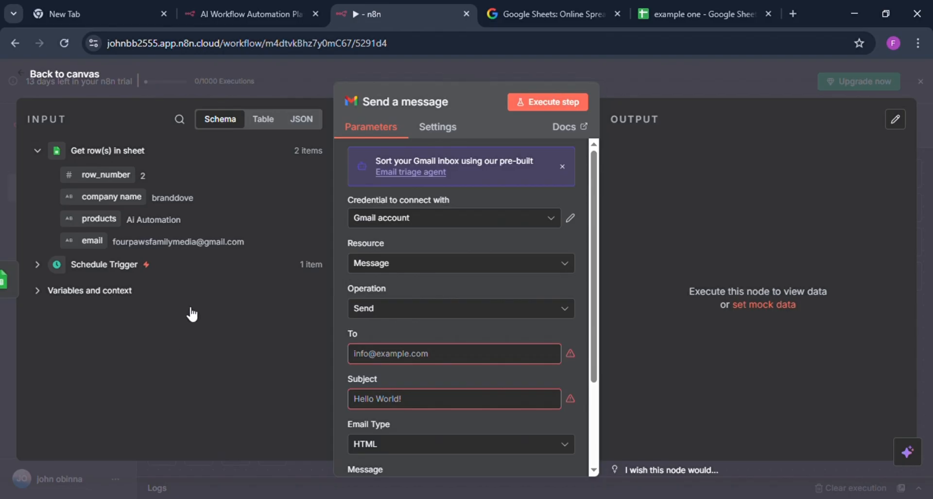
click(403, 224)
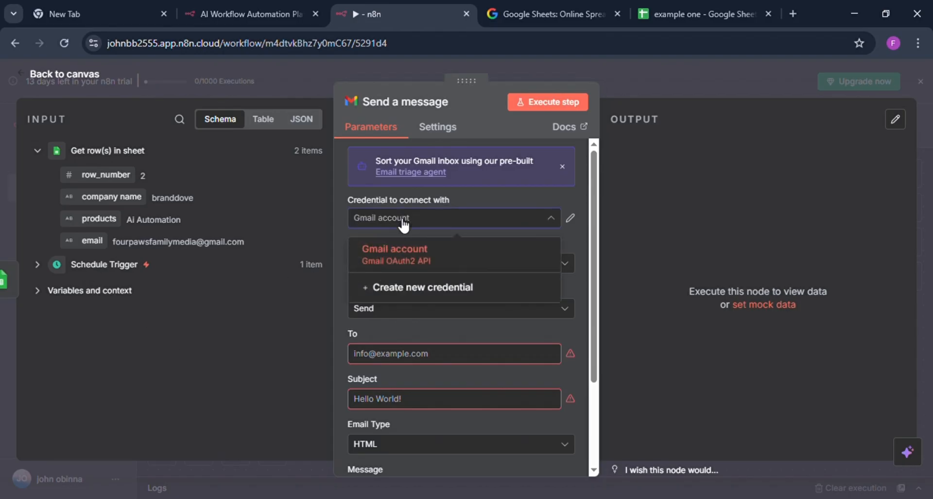
click(413, 263)
click(411, 265)
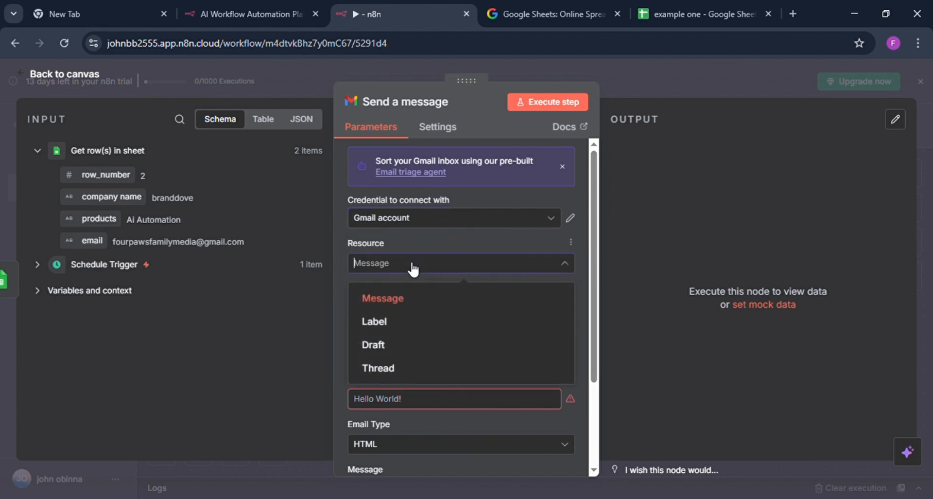
click(385, 299)
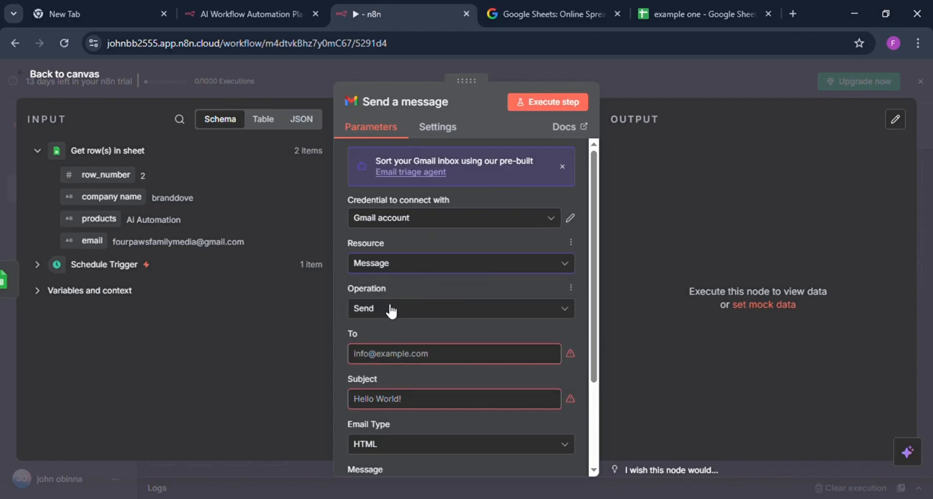
click(390, 308)
click(391, 310)
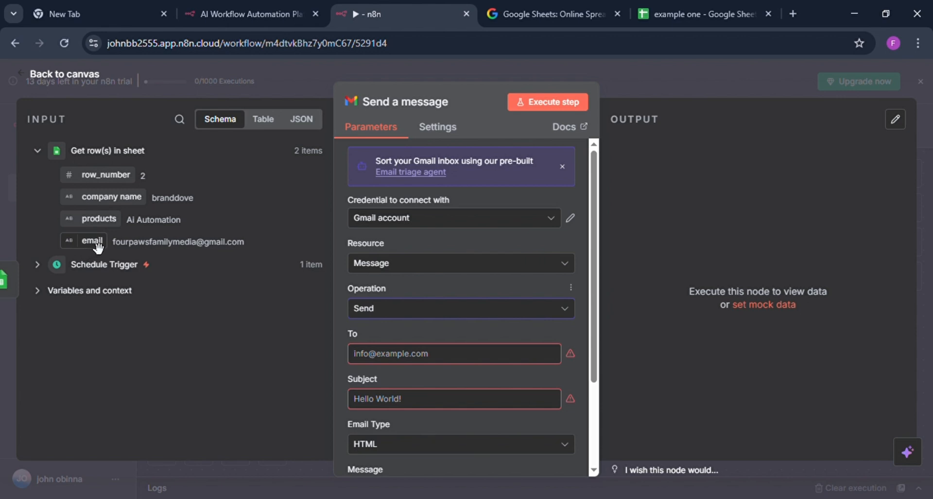
Map the email field from the Get row(s) in sheet output to the message's To field as an expression.
drag(97, 249, 320, 290)
drag(367, 324, 401, 364)
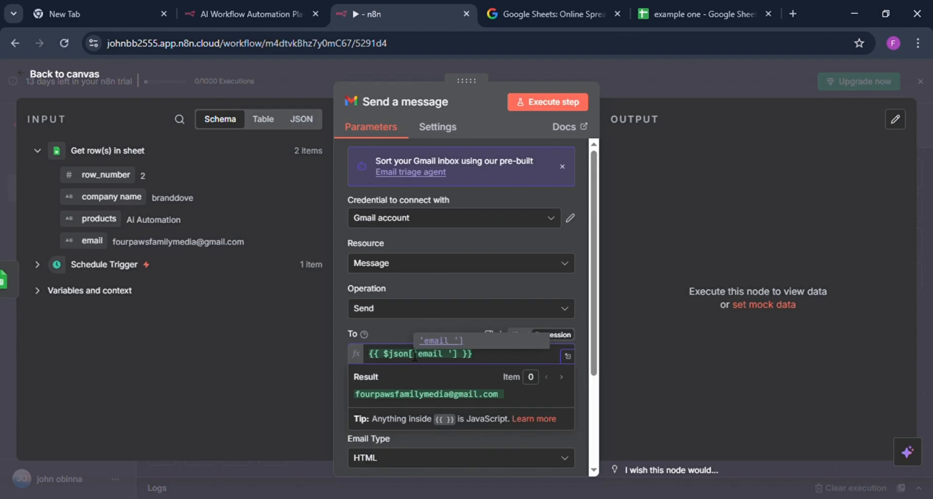
click(452, 360)
click(506, 308)
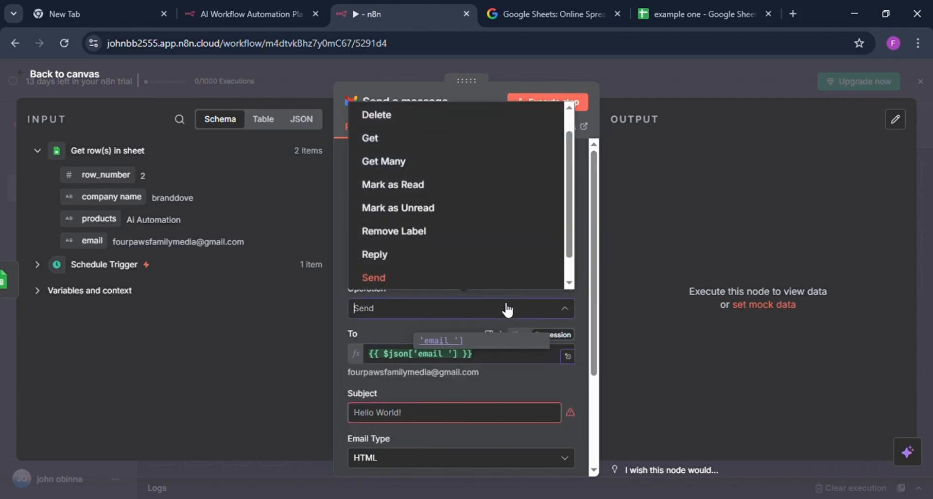
click(338, 365)
mouse_move(533, 348)
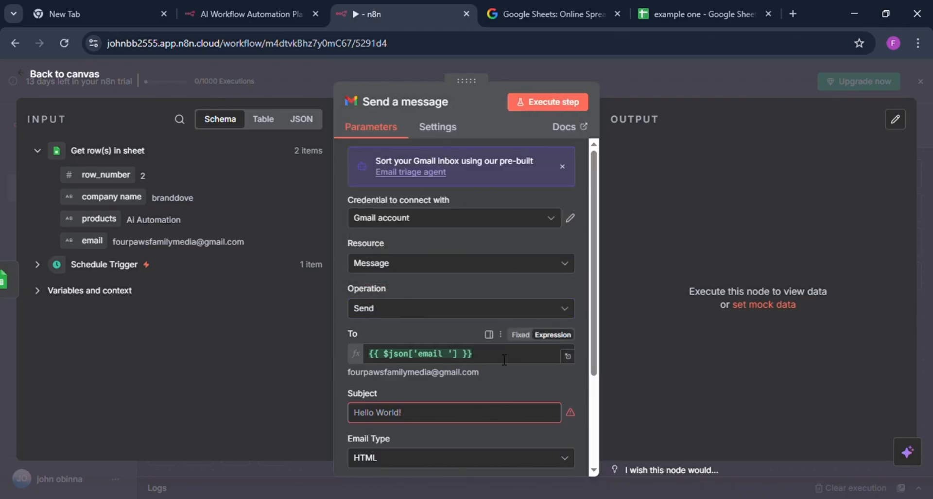
click(520, 336)
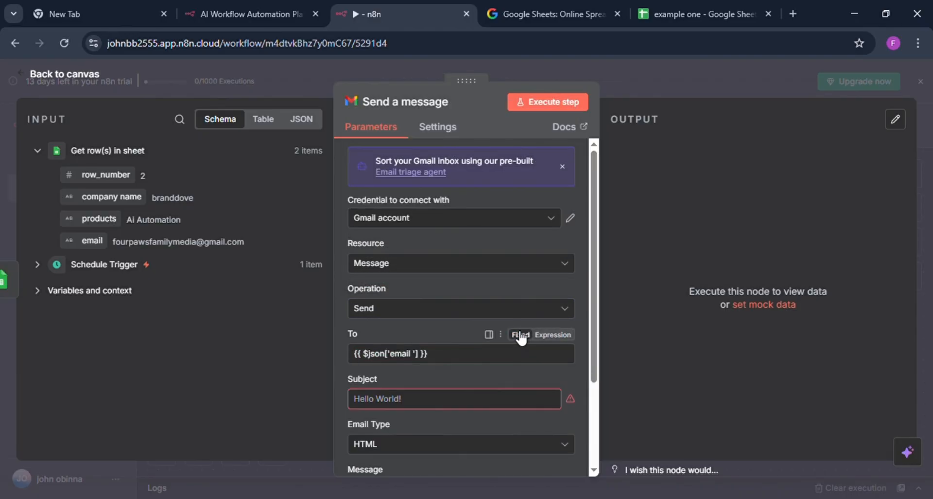
click(554, 335)
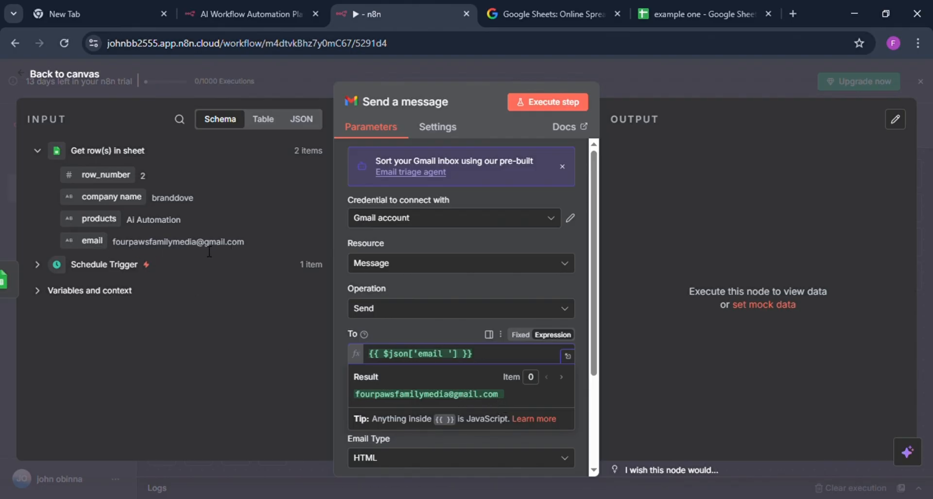
click(337, 380)
Enter "sales recommendation" as the subject of the Gmail message.
click(420, 421)
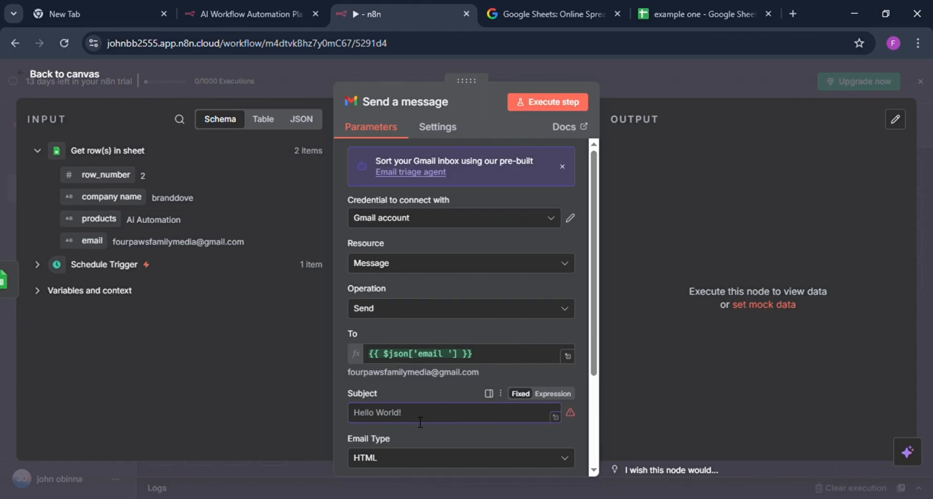
text(sales re)
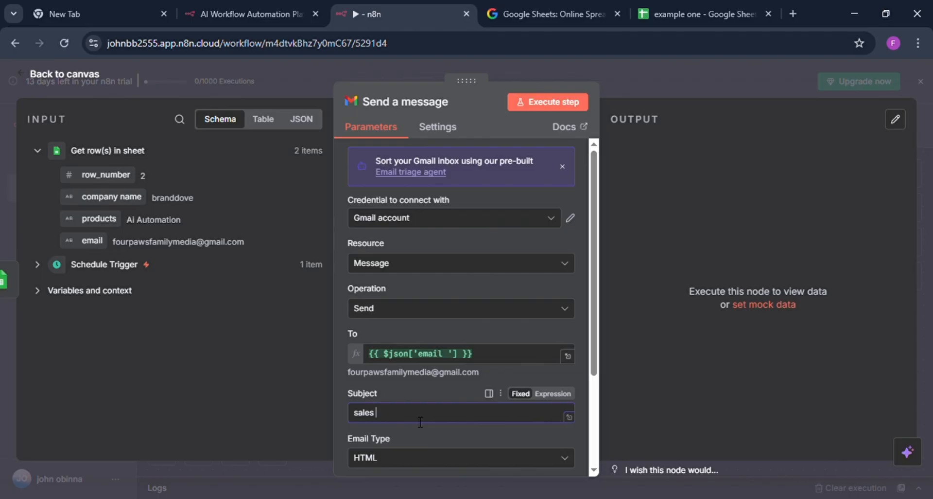
text(co)
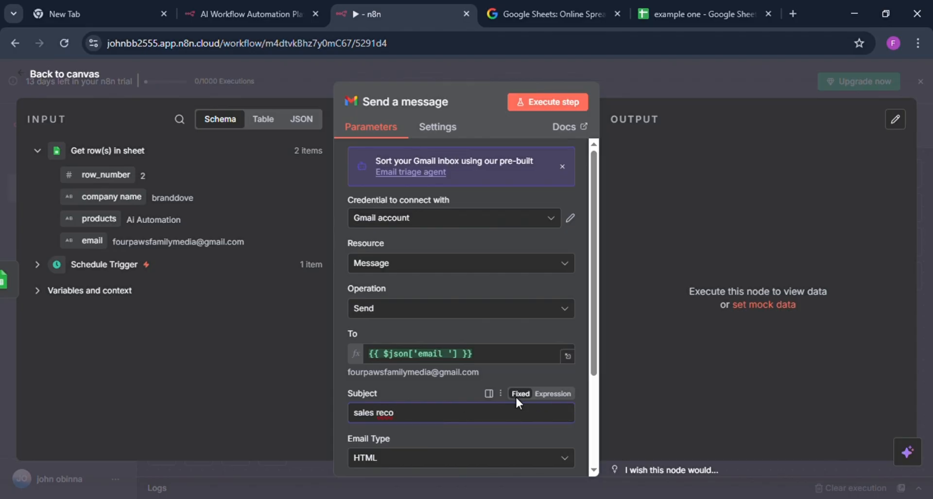
text(mmendation)
Change the message's email type to Text.
scroll(415, 461, down, 3)
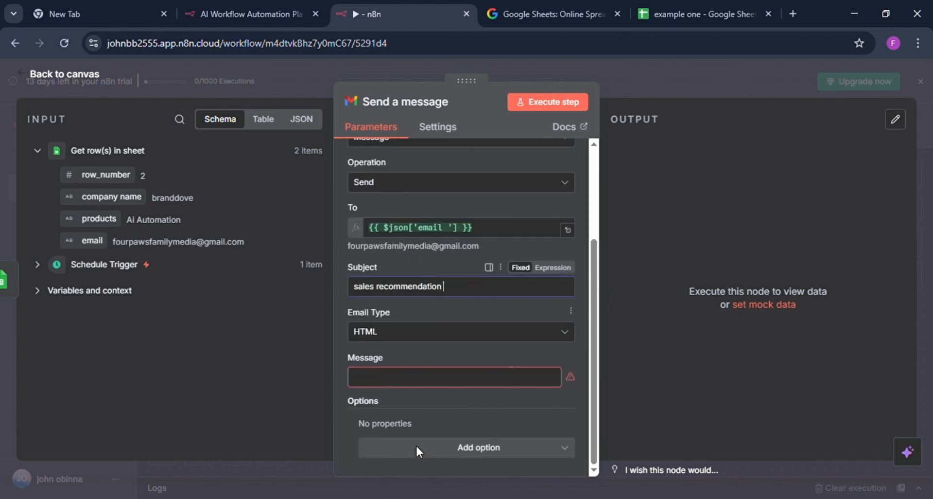
click(414, 327)
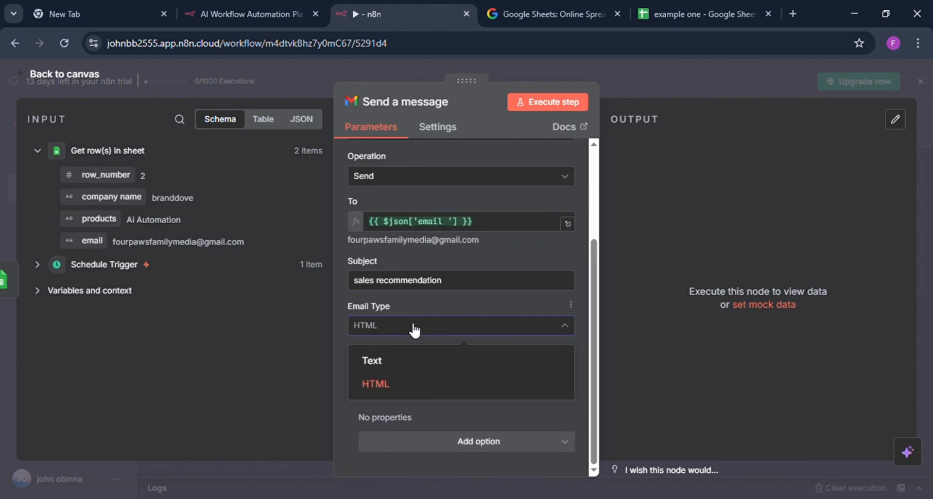
click(385, 358)
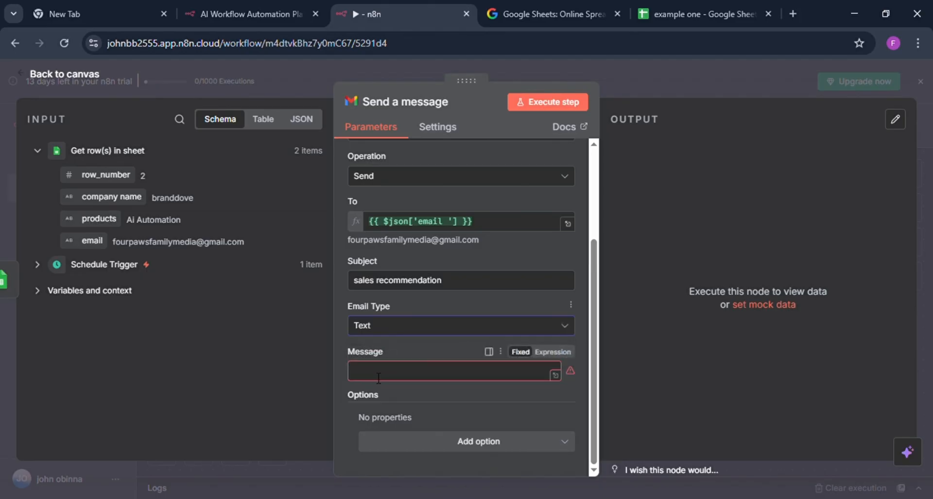
Write the message body "we would love to have a ten minutes demo with your agency".
click(379, 378)
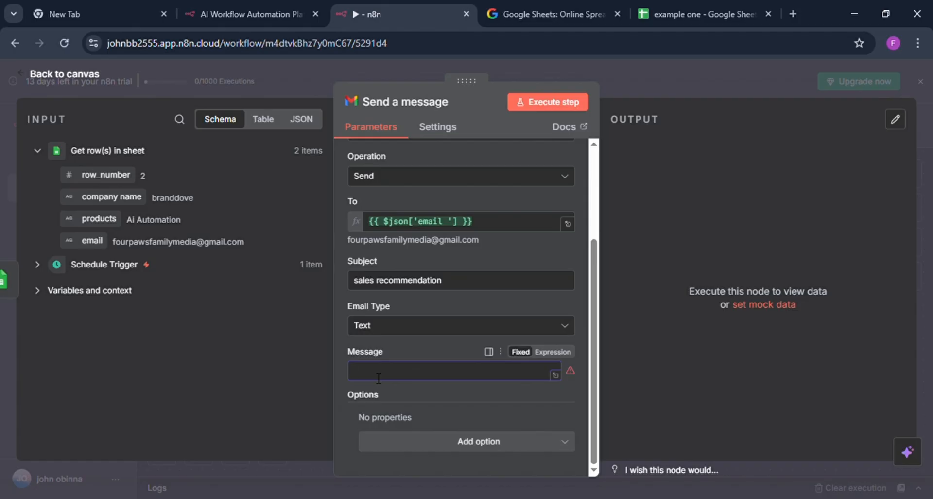
text(we would love to )
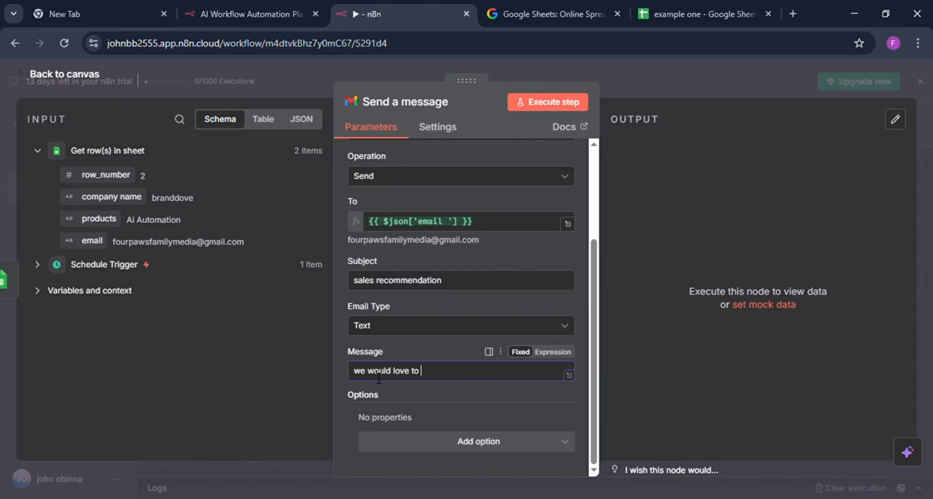
text(have a ten minutes )
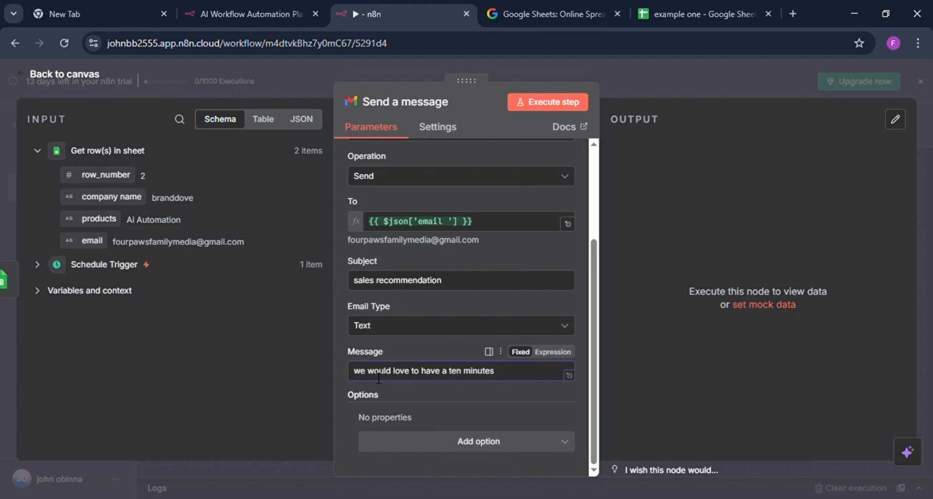
text(dmo)
key(BackSpace)
key(BackSpace)
key(BackSpace)
text(emo with you)
text(r ag)
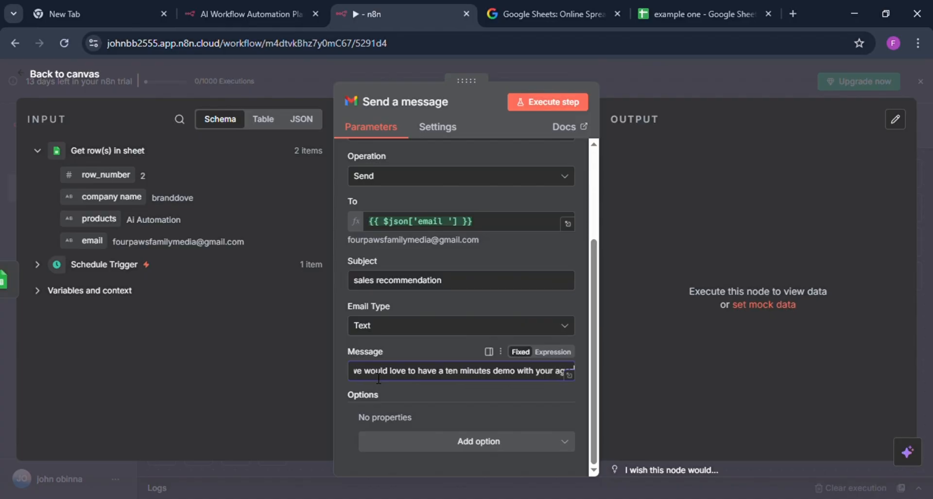
text(ency)
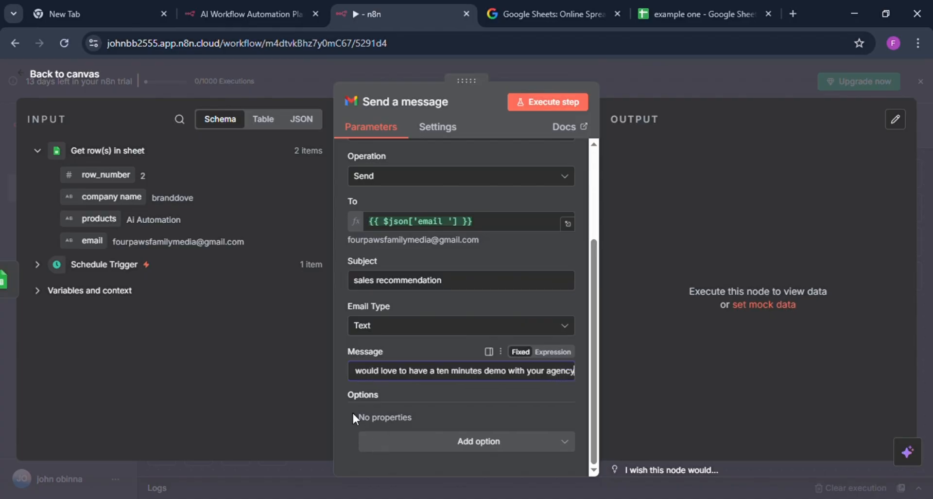
Execute the Send a message step, check its To expression, and ask the AI Assistant to diagnose the error.
scroll(434, 351, up, 5)
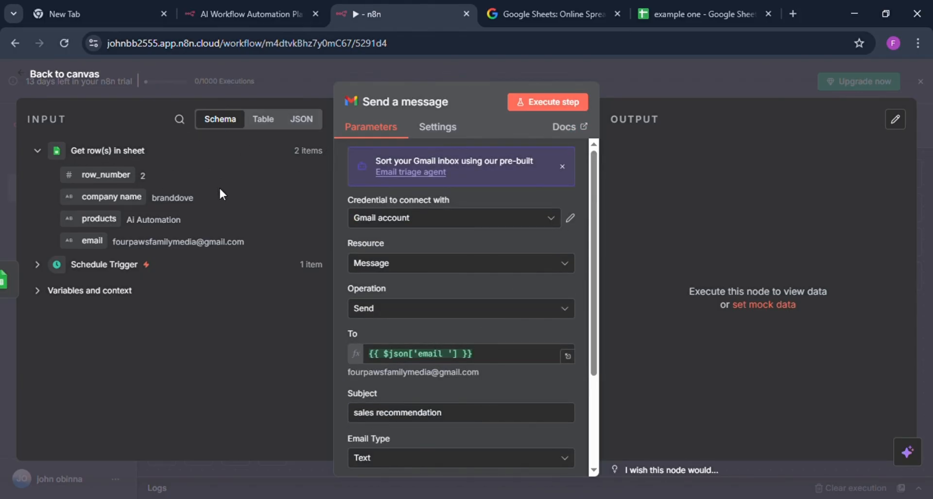
click(549, 103)
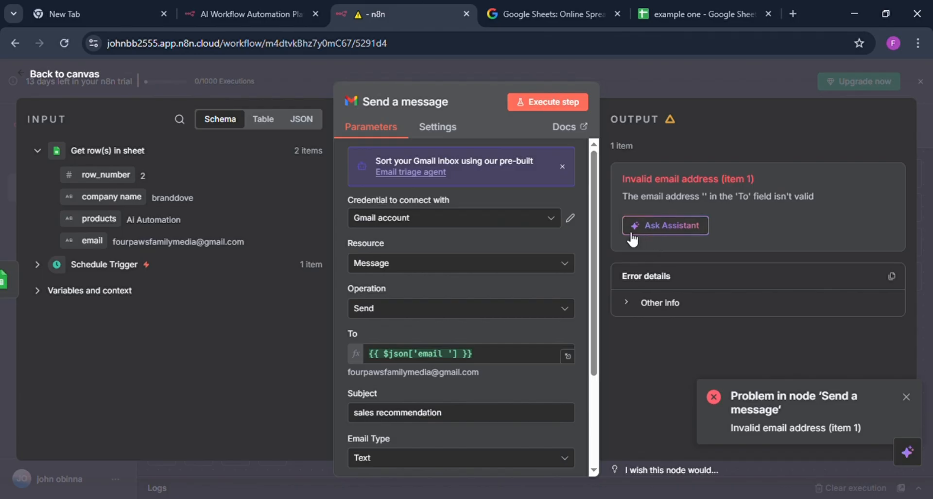
click(485, 358)
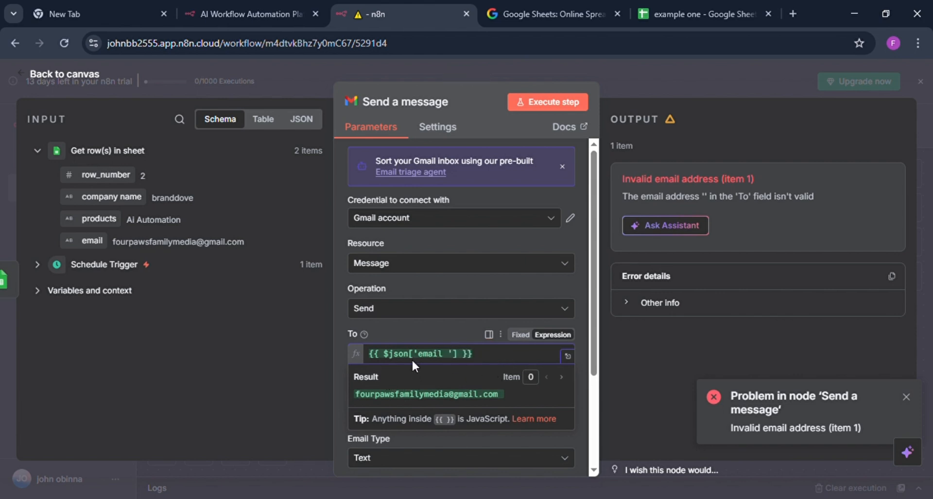
click(582, 338)
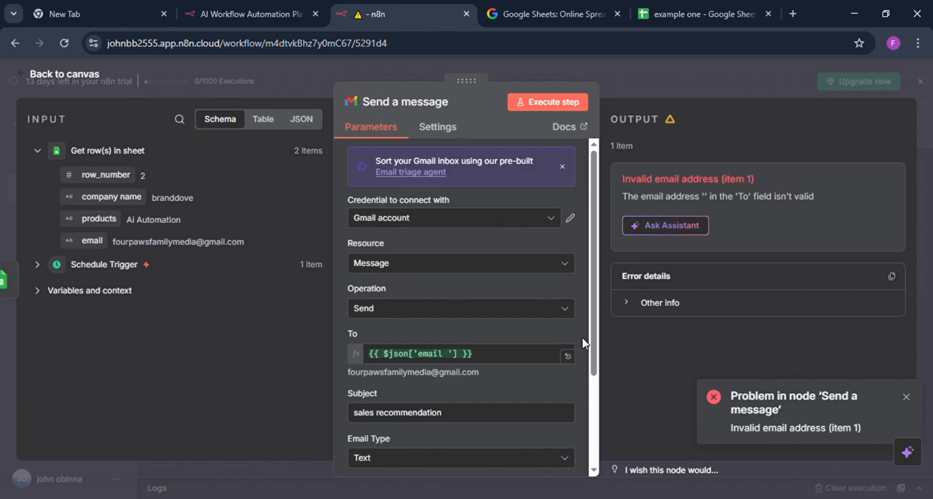
click(657, 229)
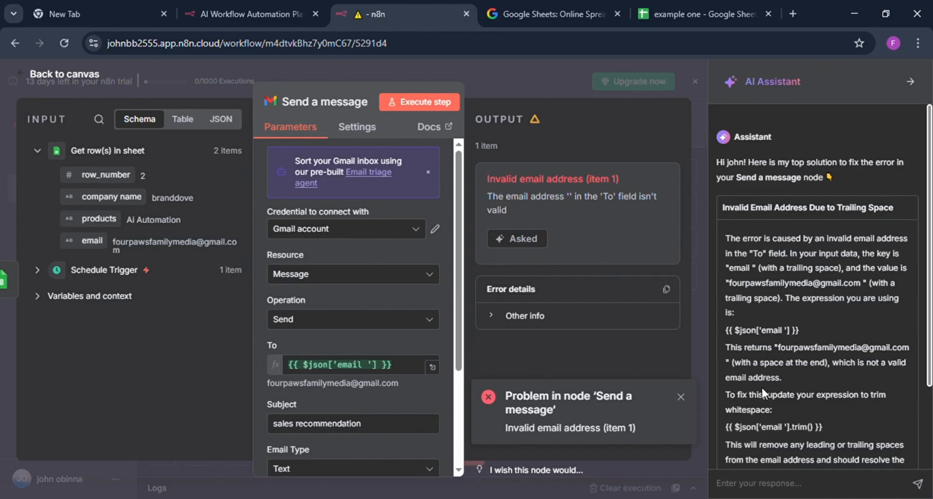
scroll(751, 403, down, 1)
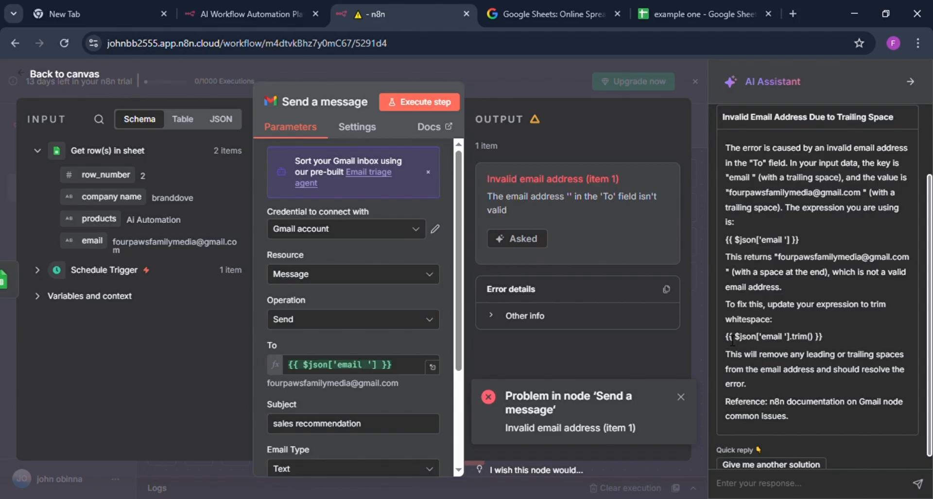
Replace the To expression with the assistant's suggested {{ $json['email '].trim() }}.
drag(729, 338, 828, 337)
key(ctrl+c)
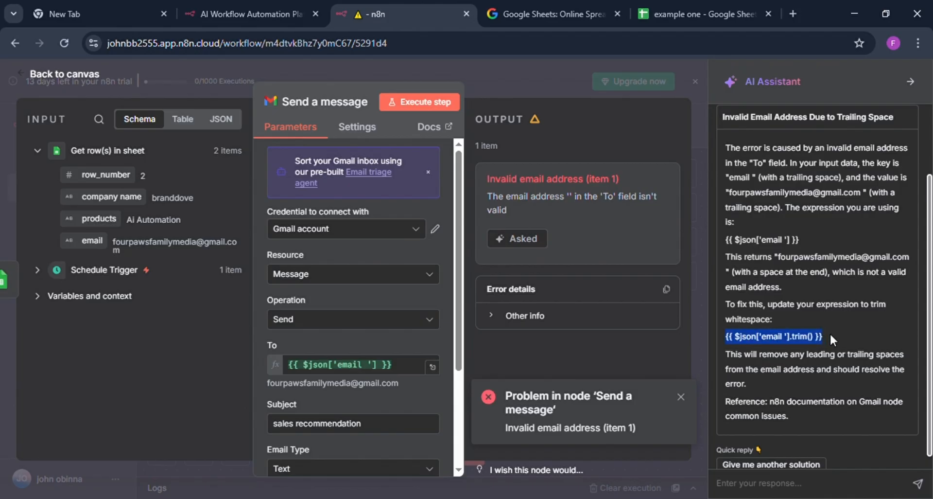
click(409, 372)
key(BackSpace)
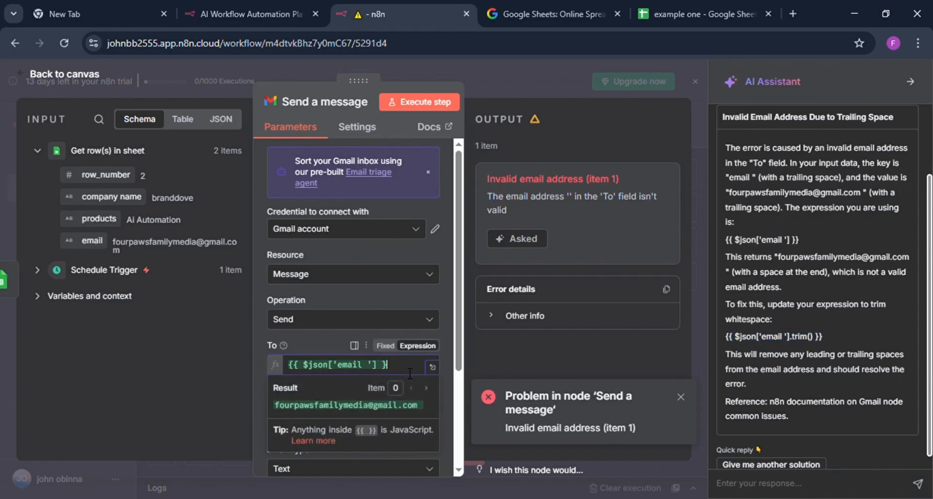
key(BackSpace)
key(BackSpace)
key(BackSpace)
key(BackSpace)
key(BackSpace)
key(BackSpace)
key(BackSpace)
key(BackSpace)
key(BackSpace)
key(BackSpace)
key(BackSpace)
key(BackSpace)
key(BackSpace)
key(BackSpace)
key(BackSpace)
key(BackSpace)
key(BackSpace)
key(BackSpace)
key(BackSpace)
key(BackSpace)
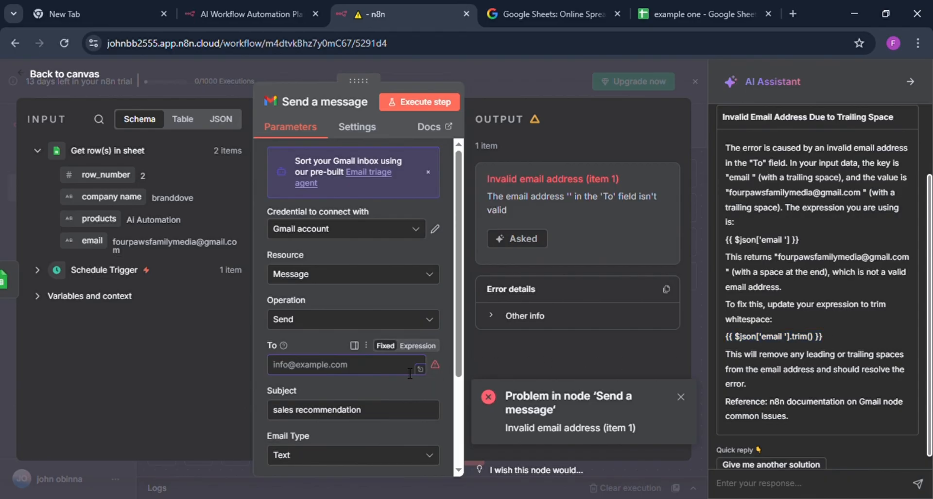
key(ctrl+v)
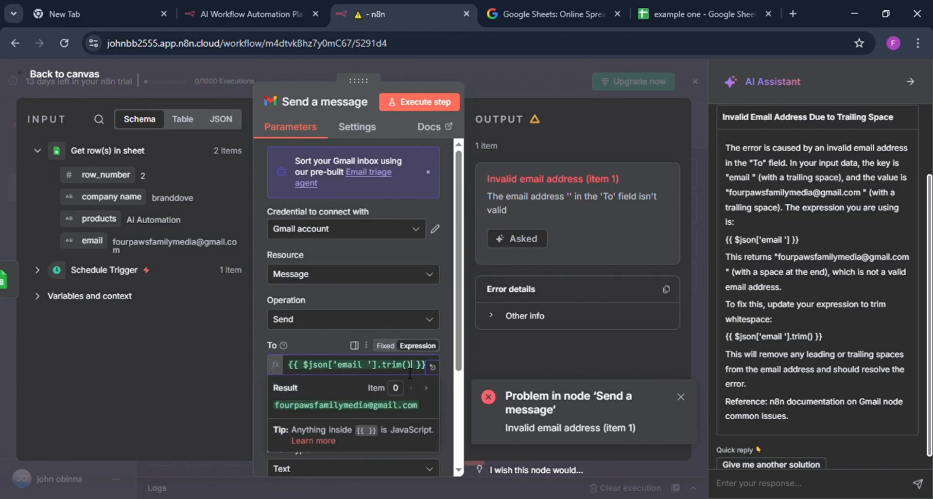
click(222, 391)
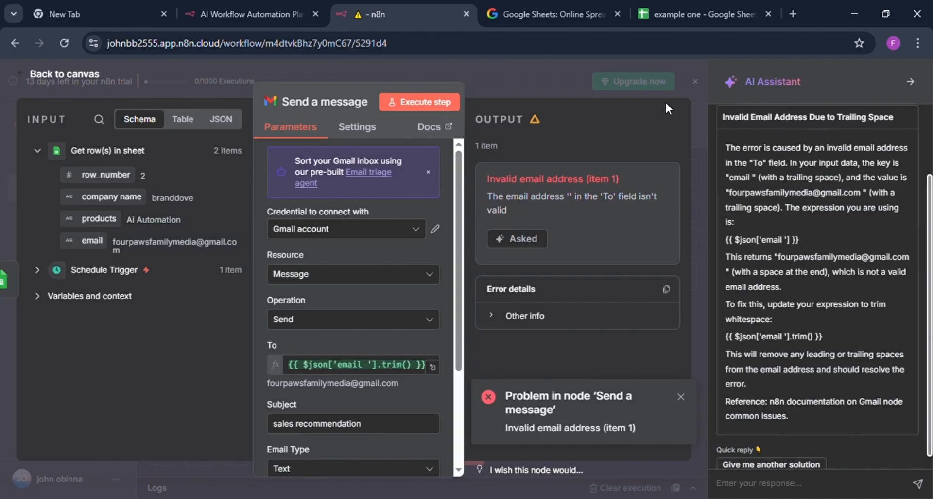
Dismiss the AI Assistant and error notification, and execute the reopened Send a message node again.
click(913, 83)
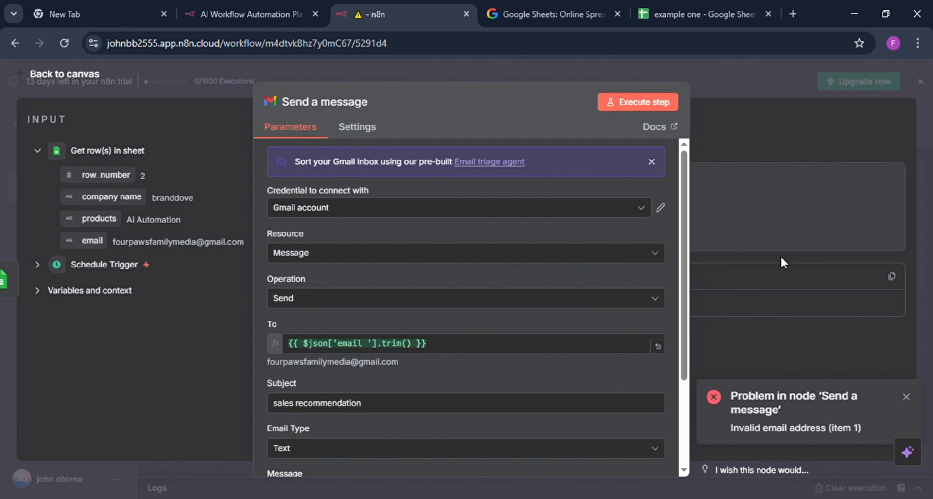
click(908, 397)
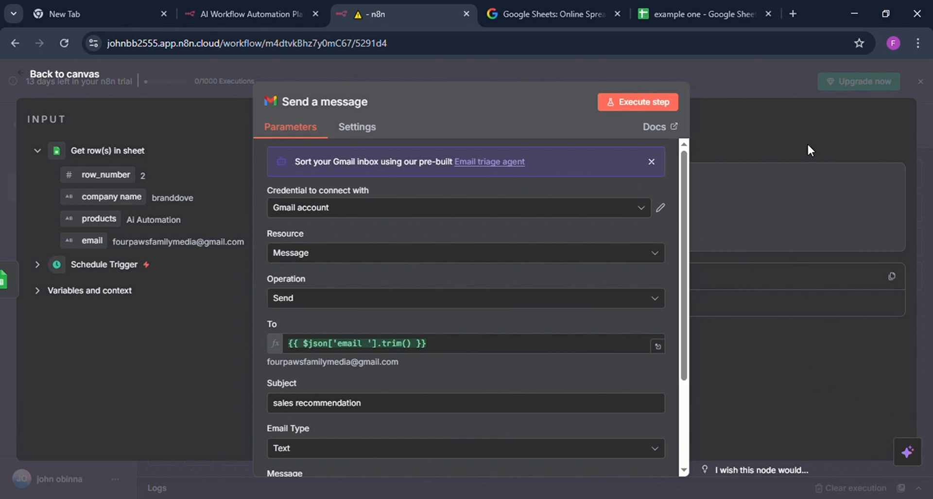
click(719, 68)
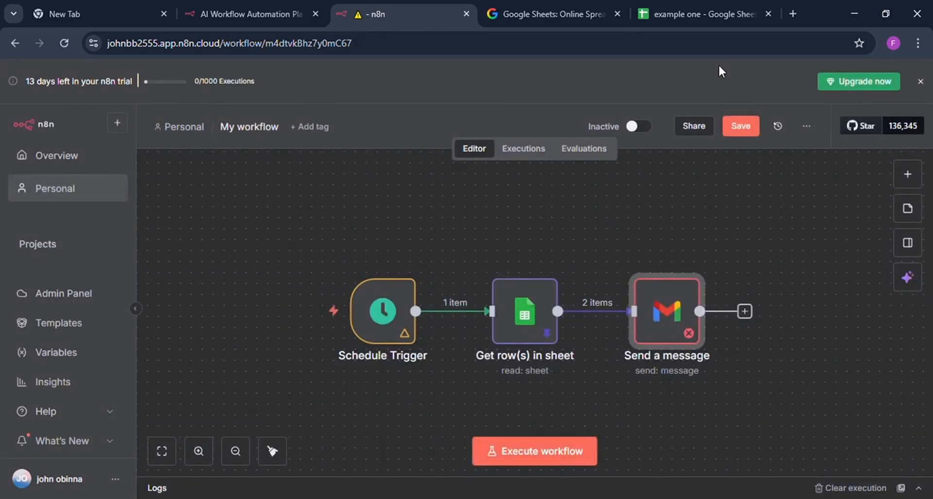
double_click(685, 304)
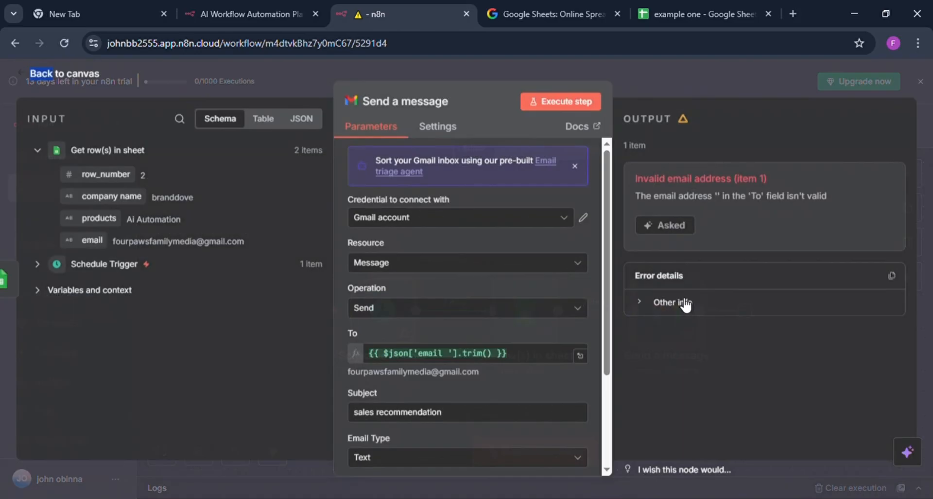
click(556, 102)
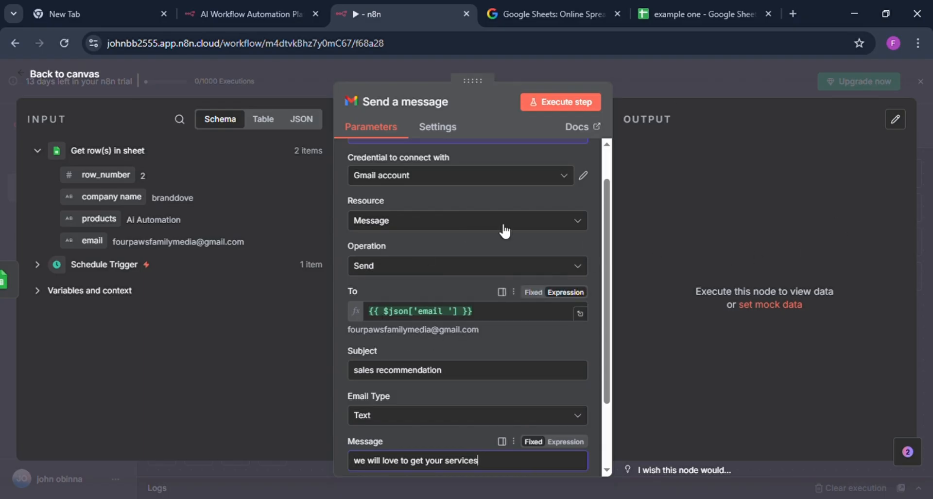
Compare the email column in the "example one" spreadsheet with the Get row(s) in sheet output, and return to the Send a message node.
click(680, 17)
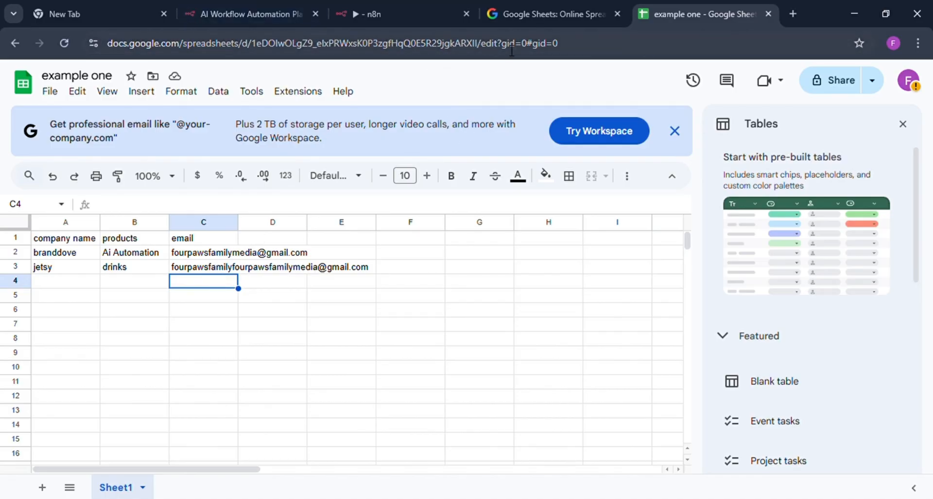
click(389, 14)
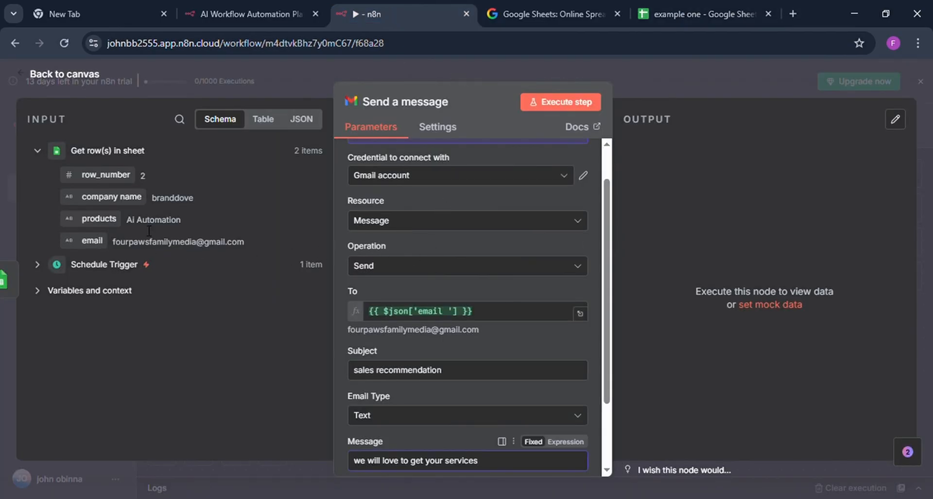
click(305, 74)
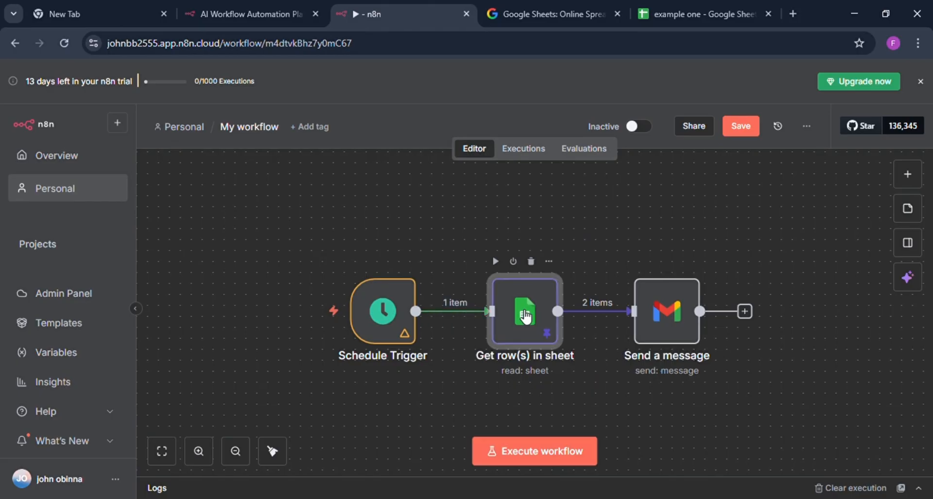
double_click(524, 315)
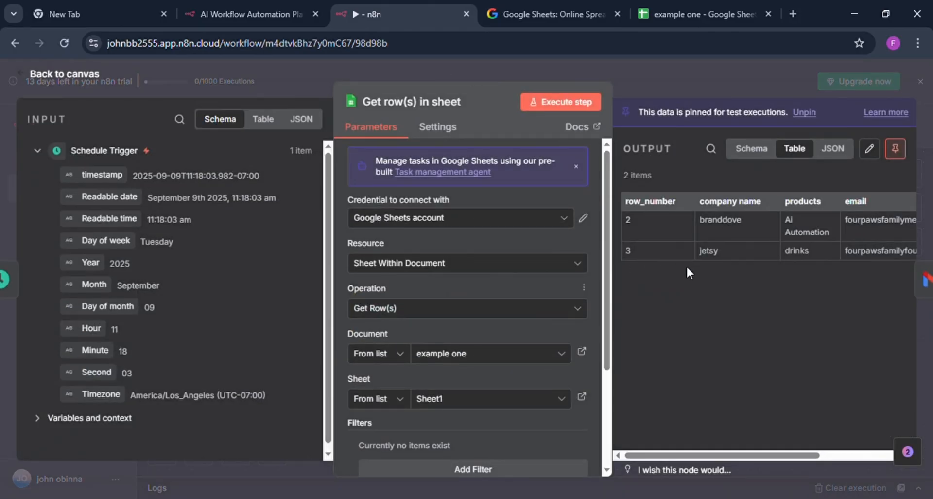
scroll(803, 237, right, 3)
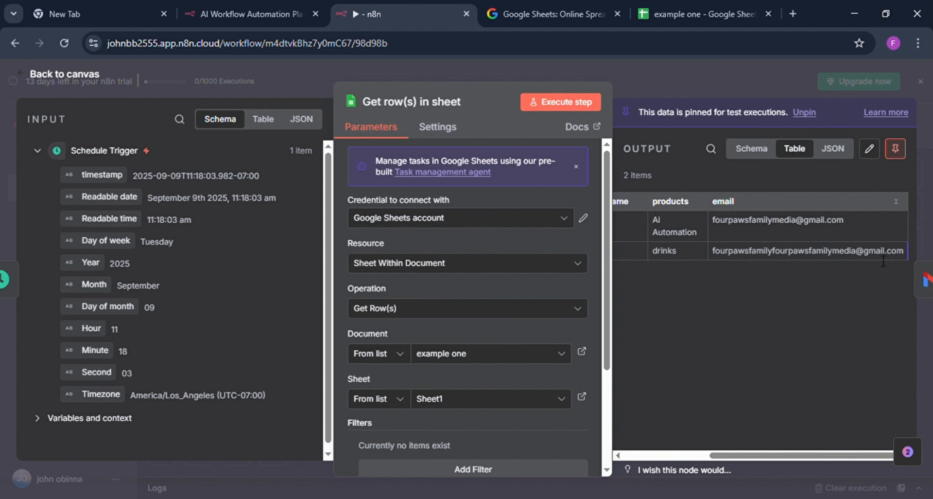
click(633, 71)
click(660, 321)
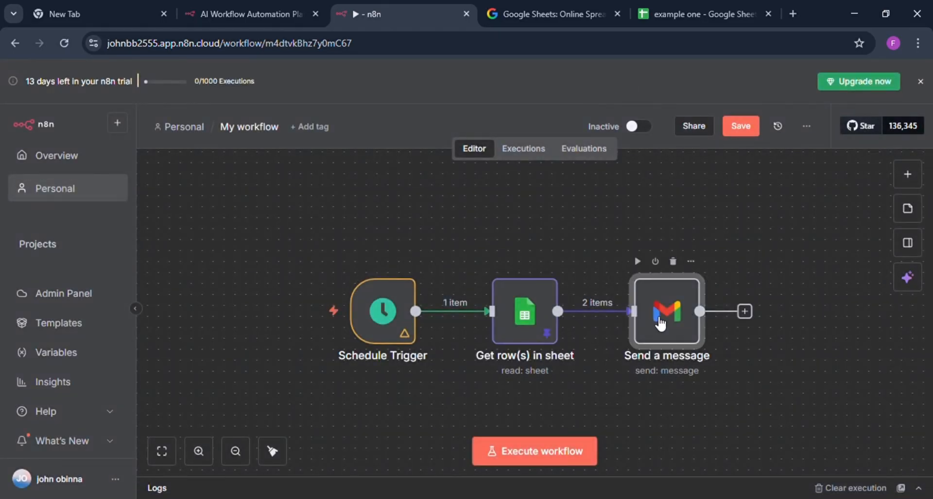
Execute the Send a message node again and examine its output table through the labelIds column.
double_click(660, 322)
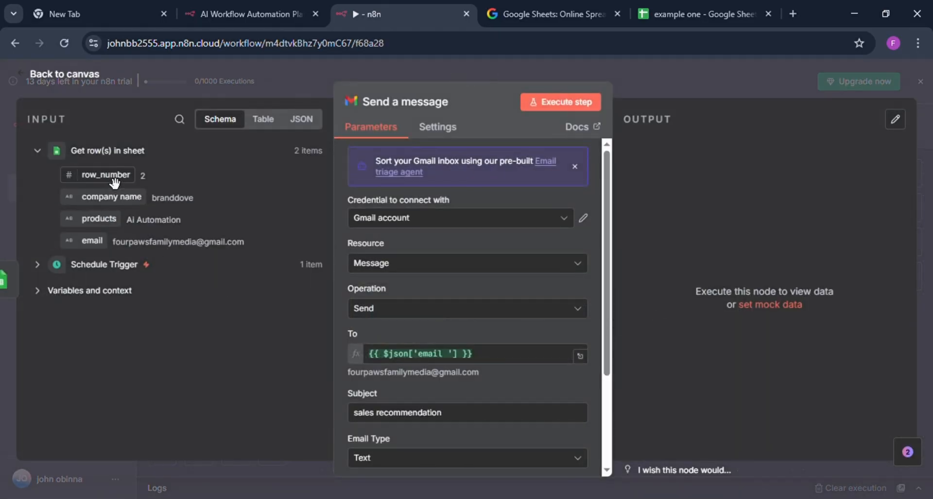
click(564, 104)
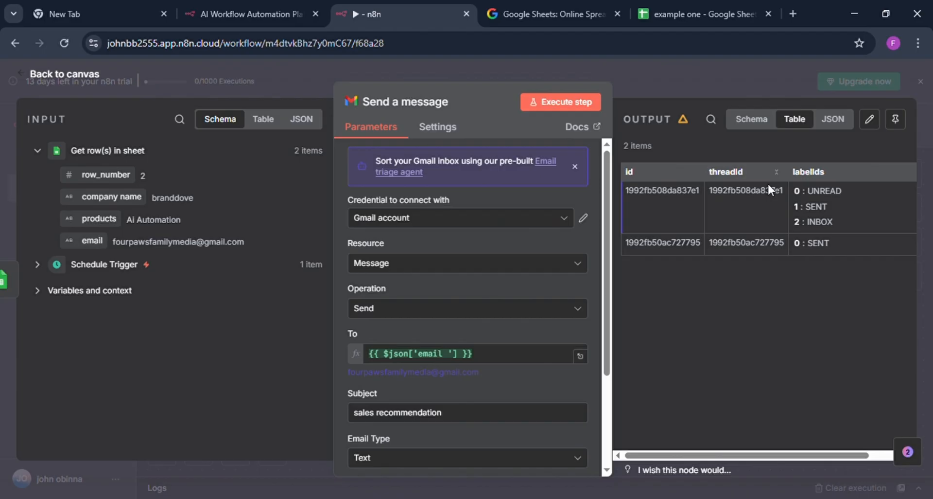
scroll(768, 182, right, 2)
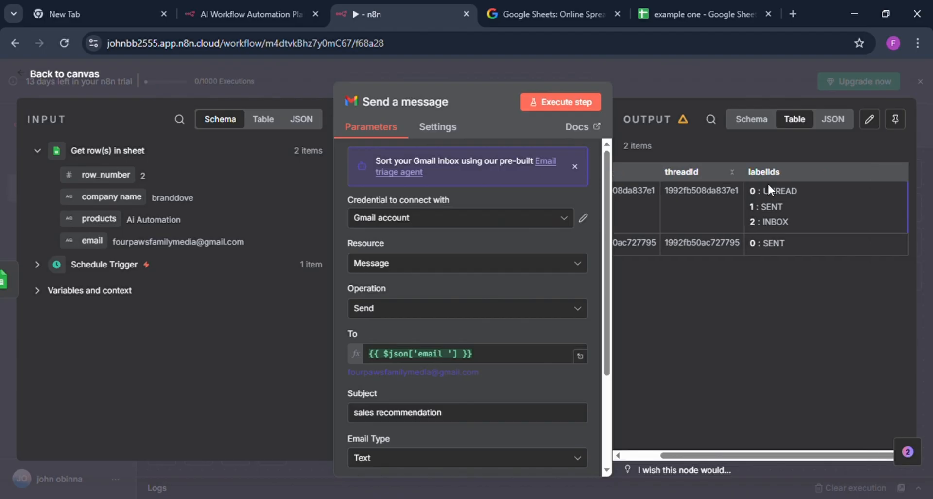
Search Google for "gmail" in a new browser tab and open the Gmail inbox from the results.
click(792, 14)
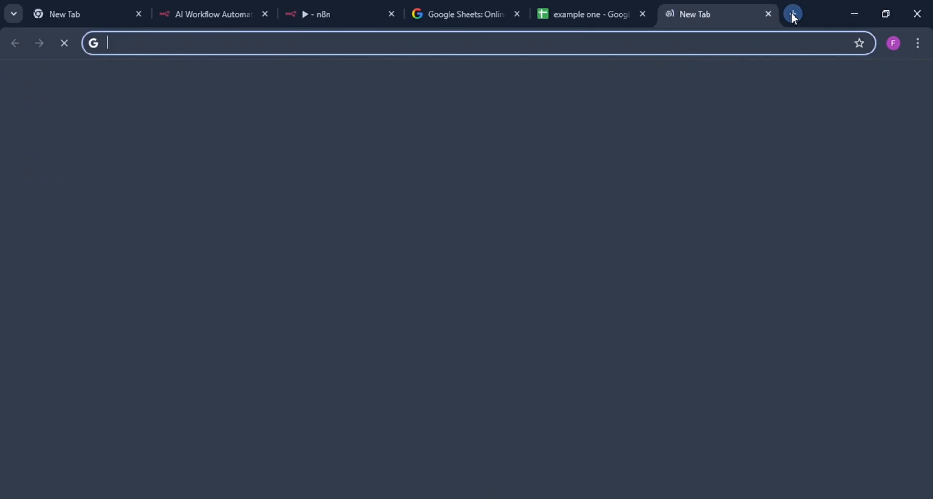
click(122, 52)
text(f)
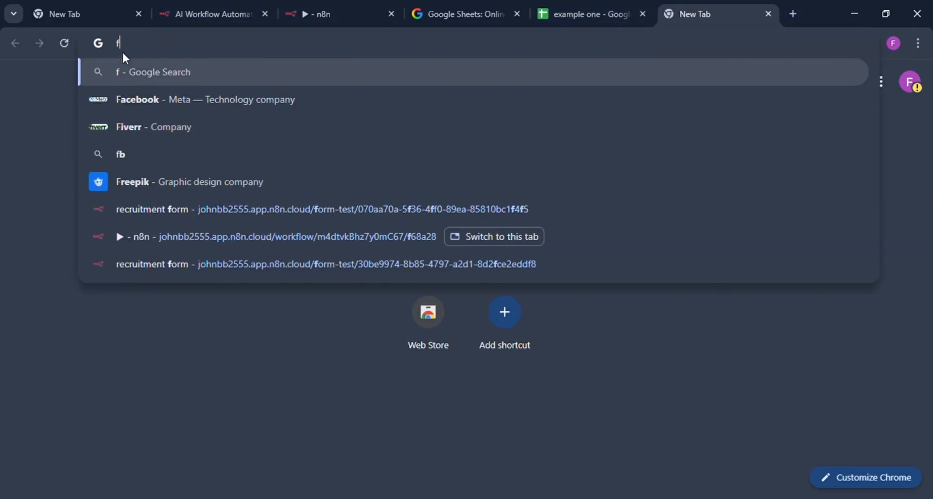
key(BackSpace)
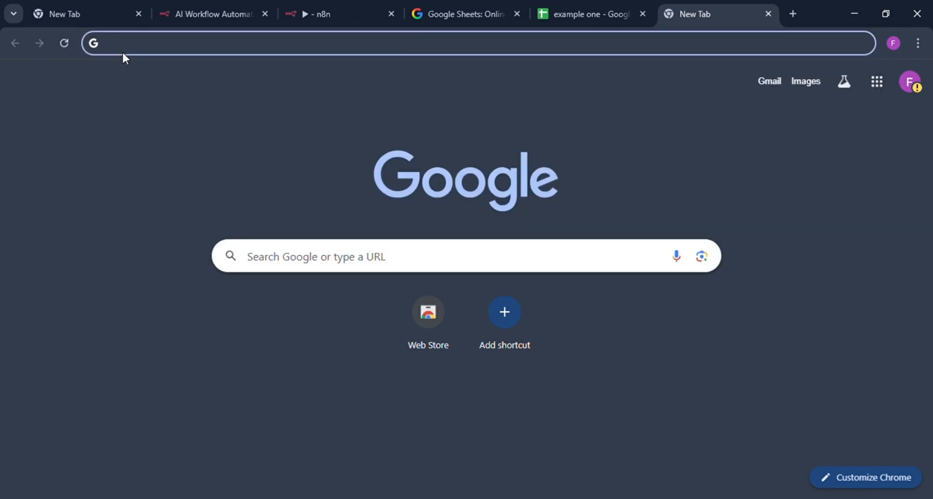
text(gm)
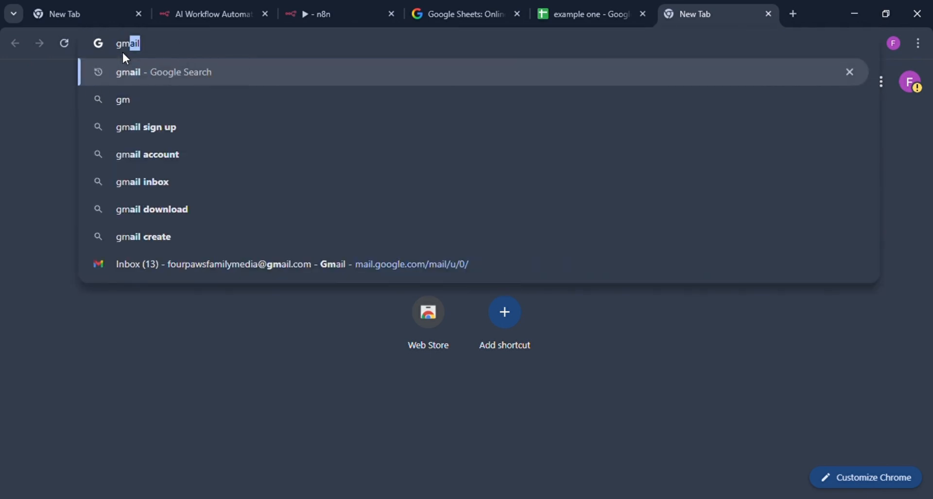
click(148, 73)
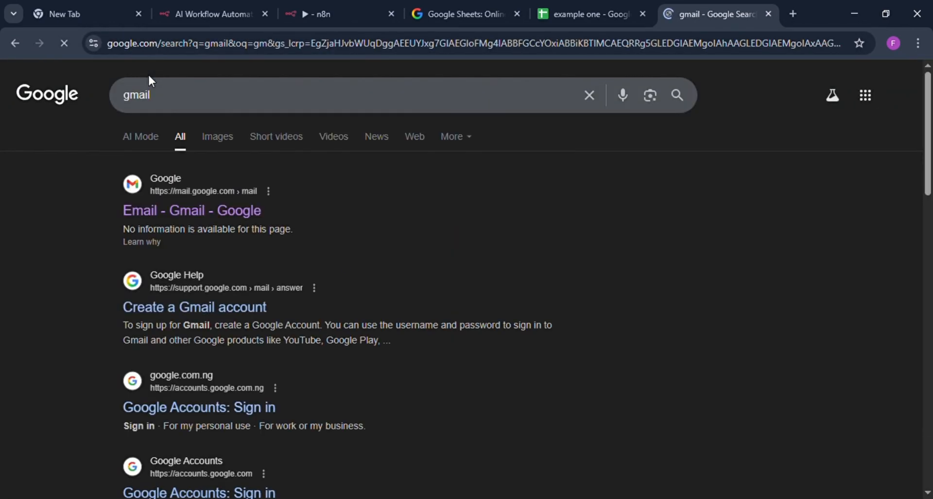
click(190, 211)
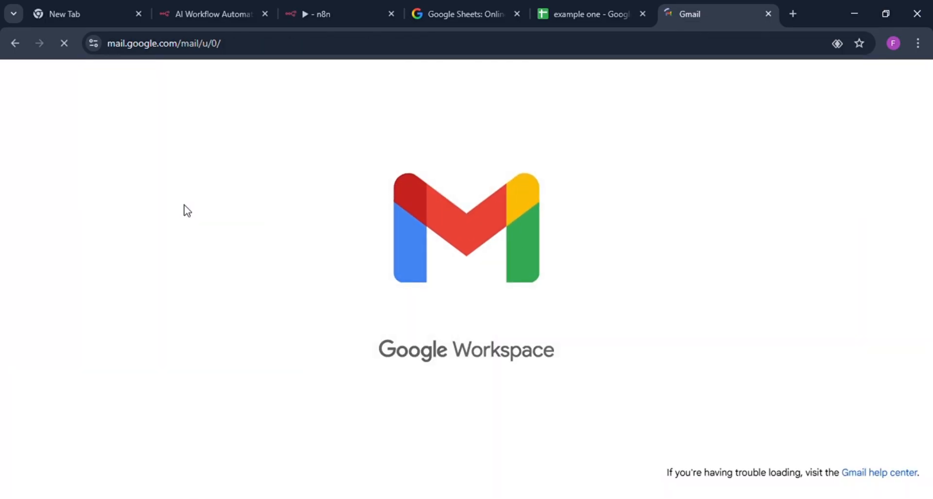
Open the newest sales recommendation conversation and read the Mail Delivery Subsystem reply and the original message with its recipient.
scroll(321, 364, down, 3)
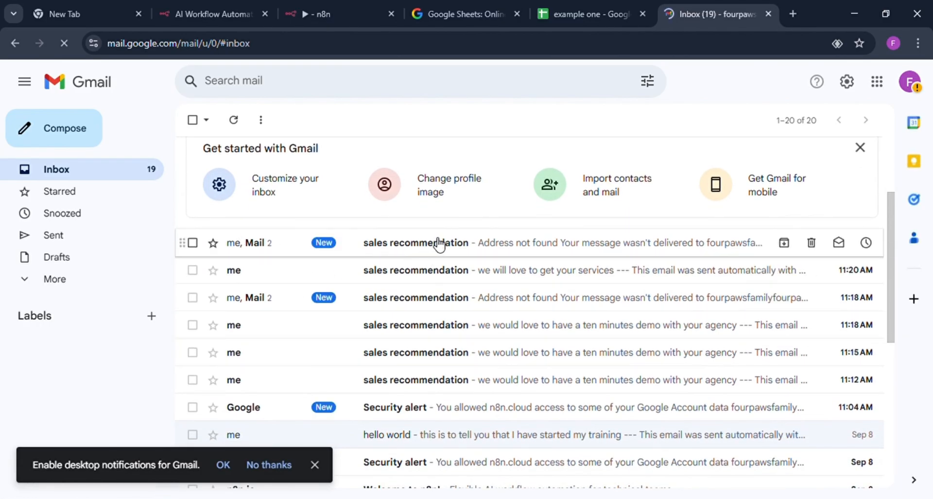
click(440, 244)
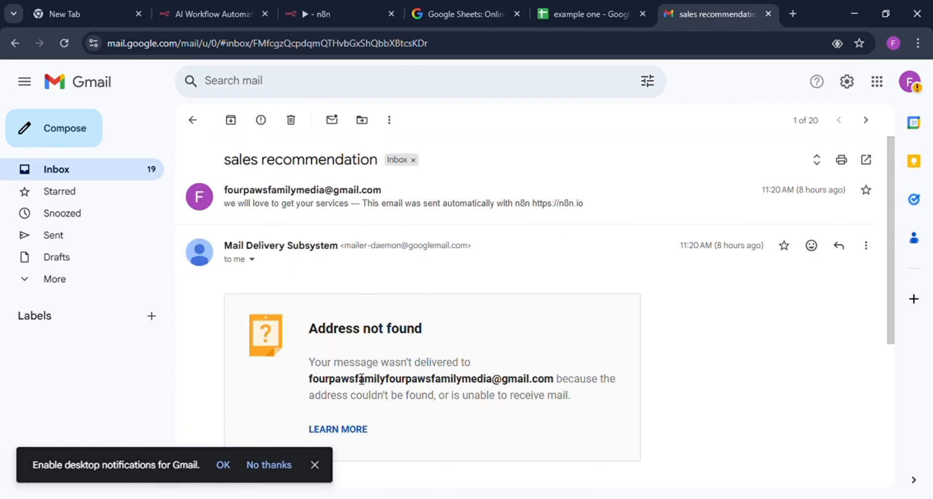
scroll(383, 319, down, 3)
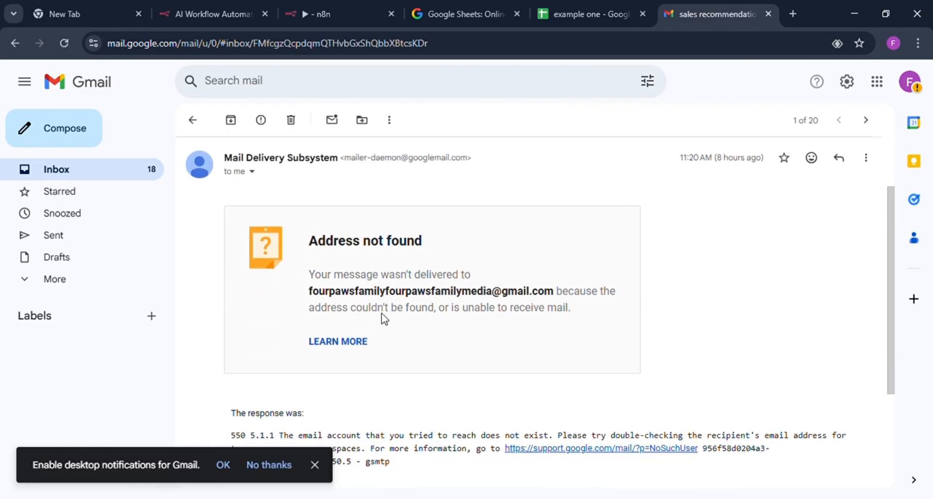
scroll(384, 319, up, 4)
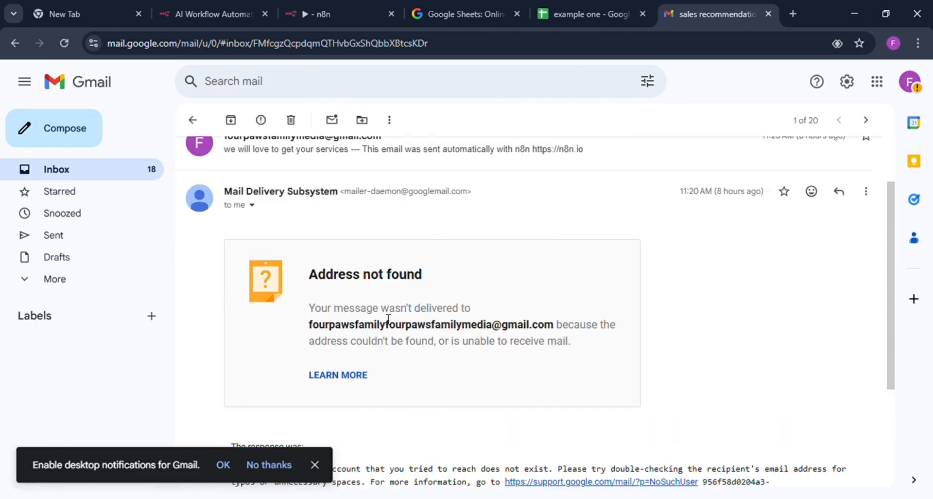
double_click(297, 196)
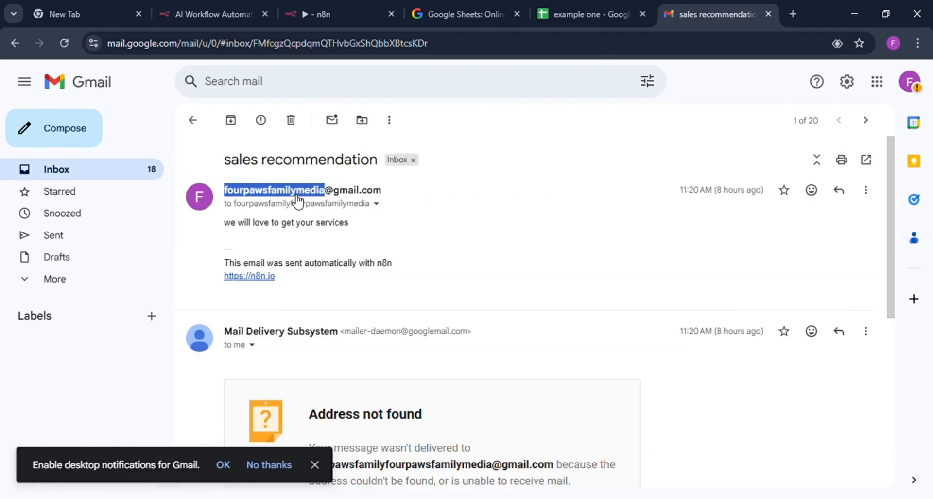
click(297, 199)
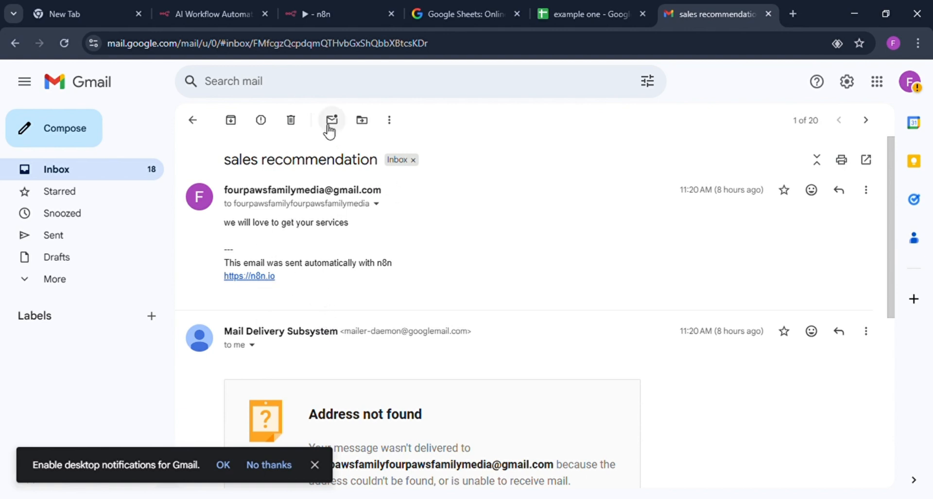
Switch back to n8n and unpin the output data of the Get row(s) in sheet node.
click(345, 9)
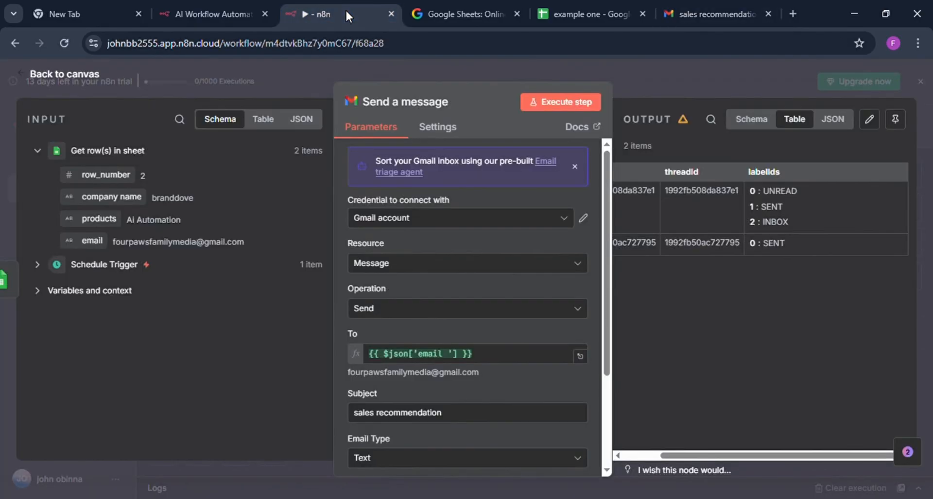
click(596, 67)
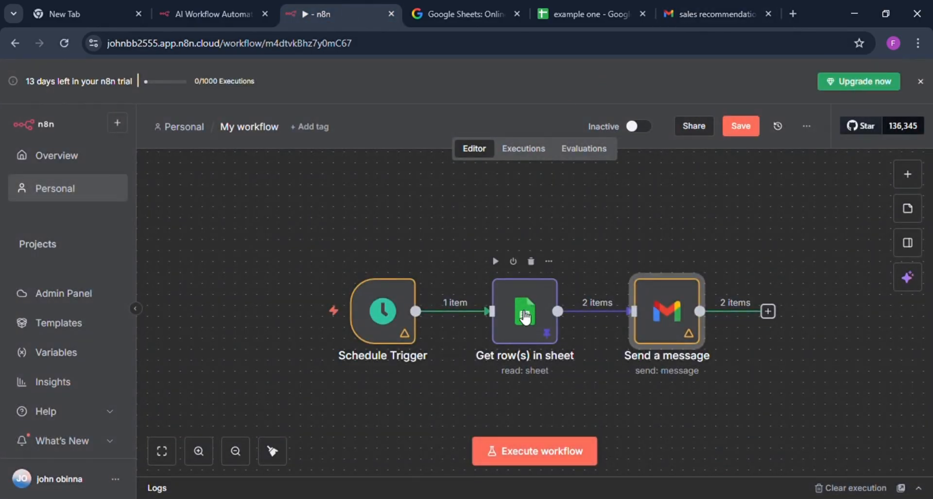
double_click(525, 314)
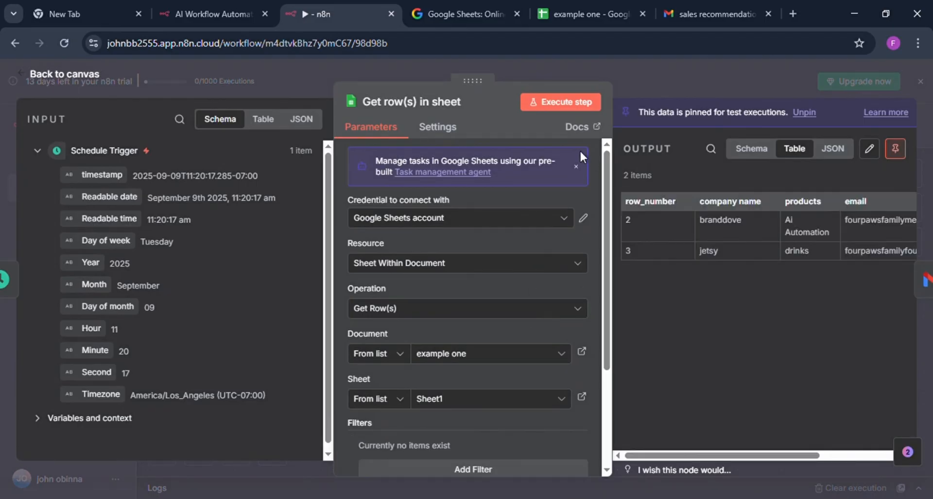
click(895, 148)
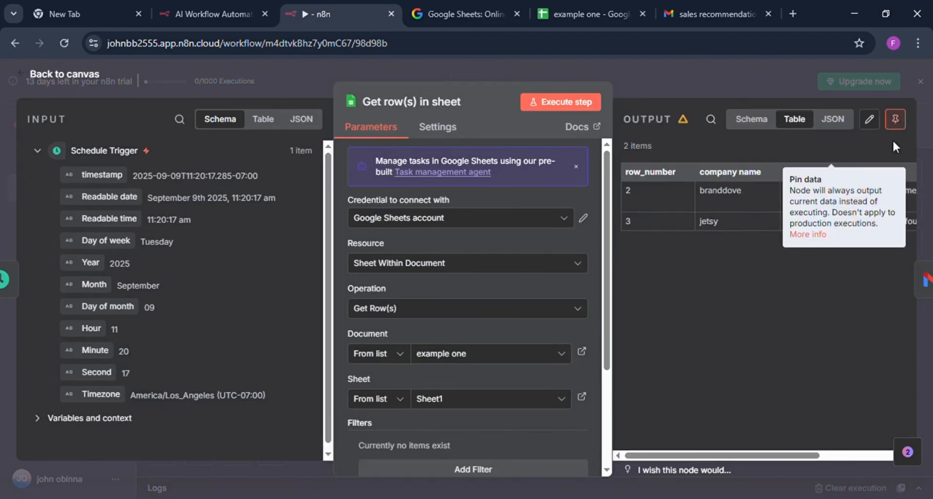
In the "example one" spreadsheet, replace the jetsy row's address in C3 with the same e-mail address as the branddove row.
click(591, 15)
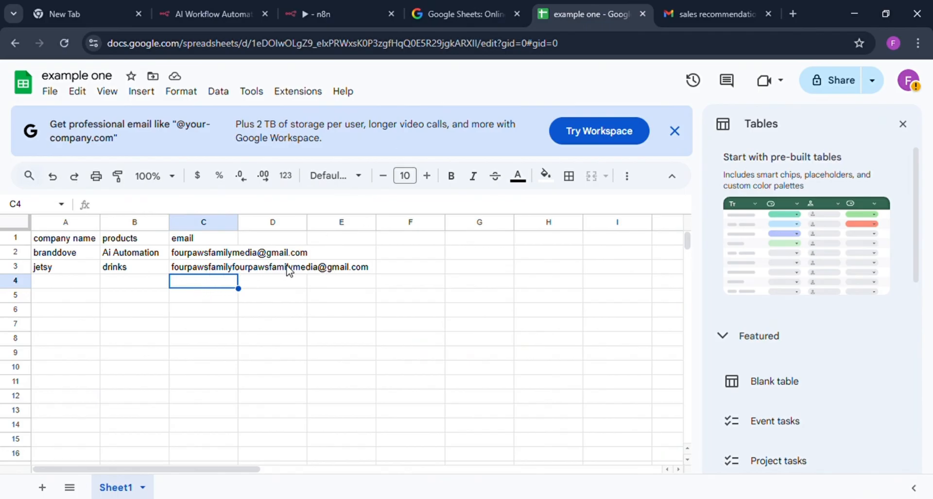
click(235, 267)
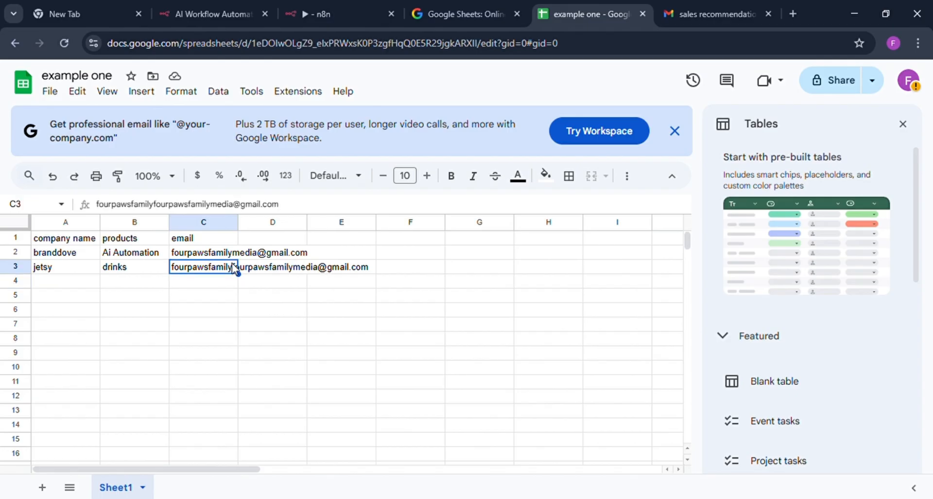
key(Delete)
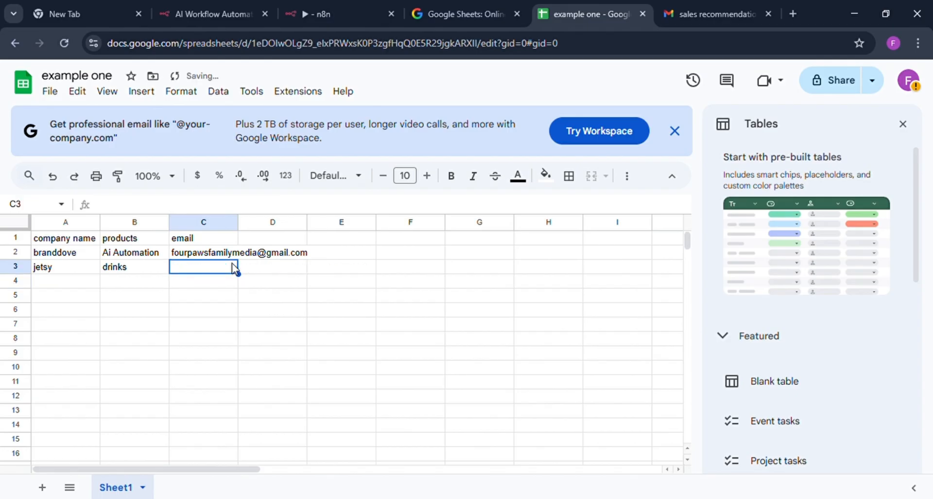
text(fou)
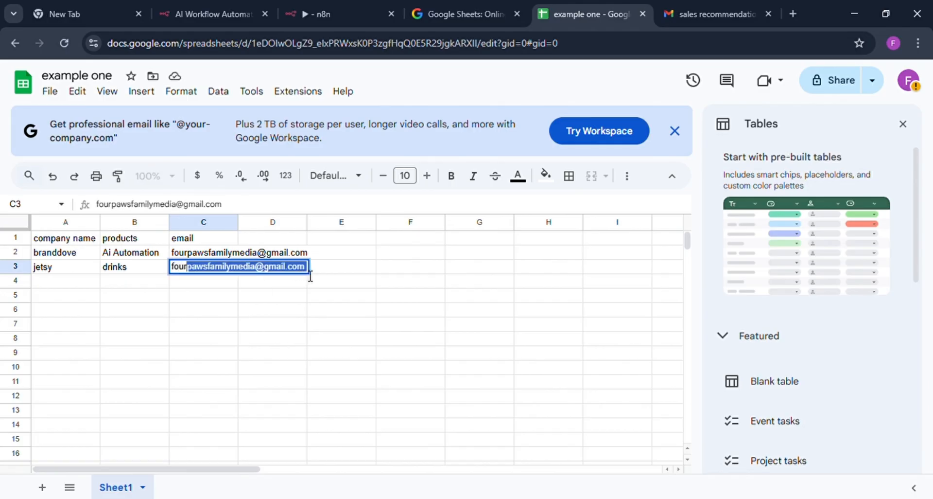
text(r)
key(Tab)
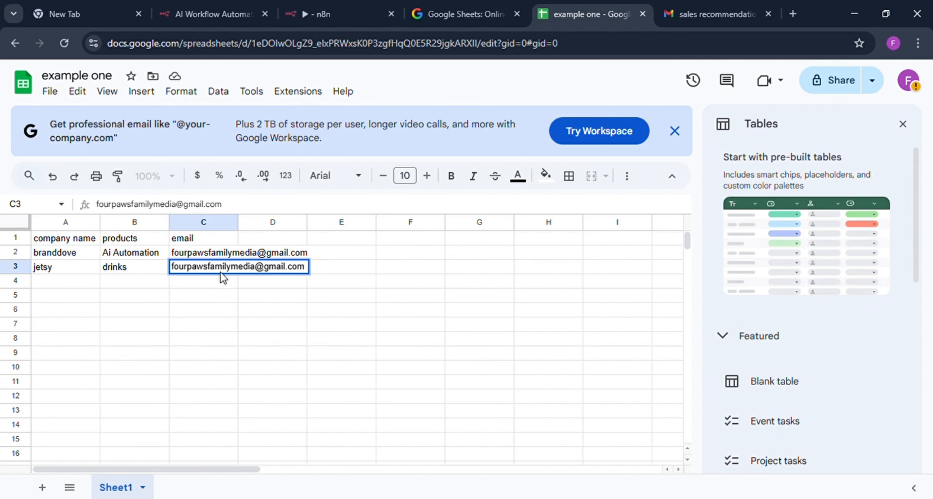
key(Return)
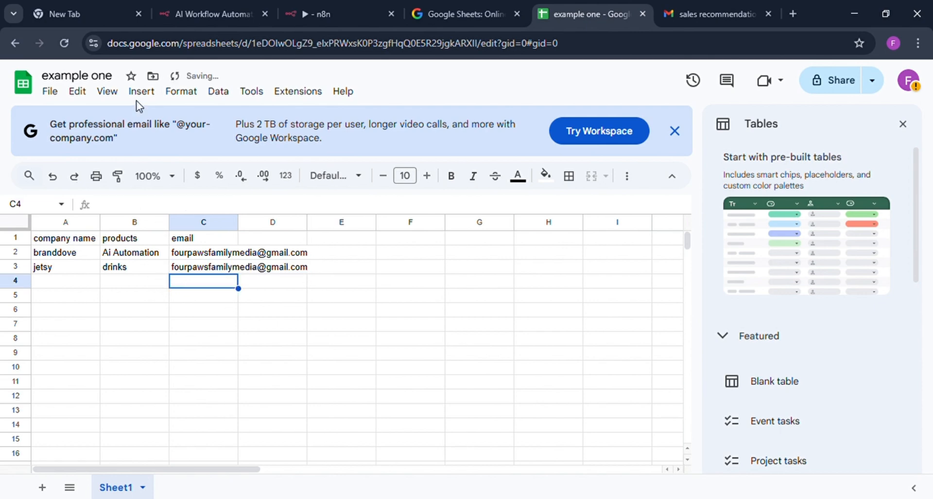
Return to the n8n canvas from the Get row(s) in sheet node and execute the whole workflow.
click(325, 14)
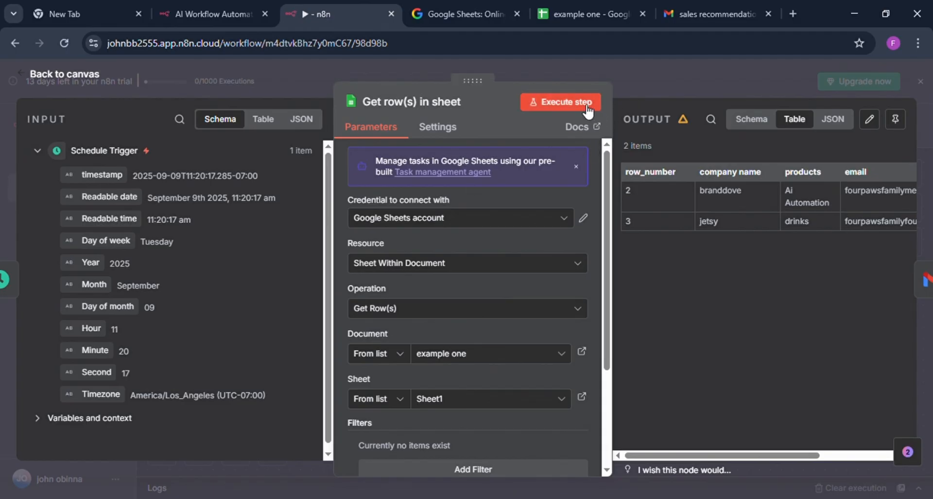
click(642, 87)
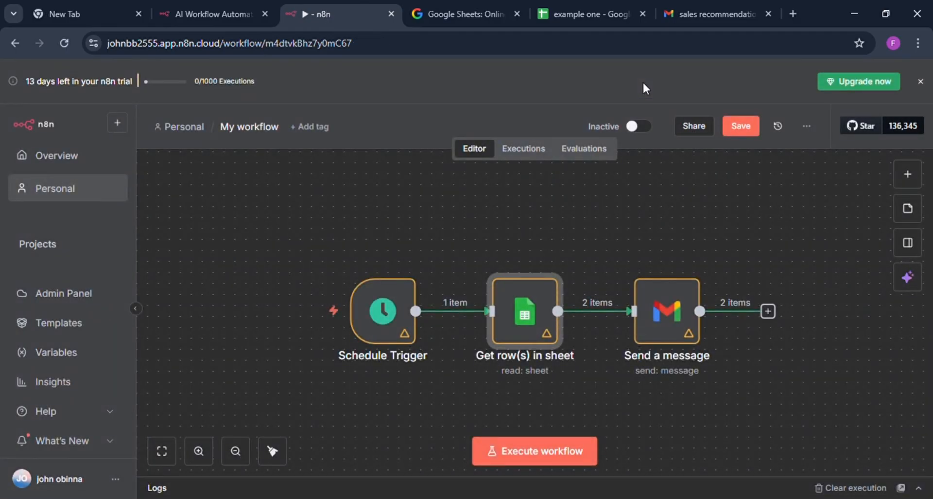
click(506, 443)
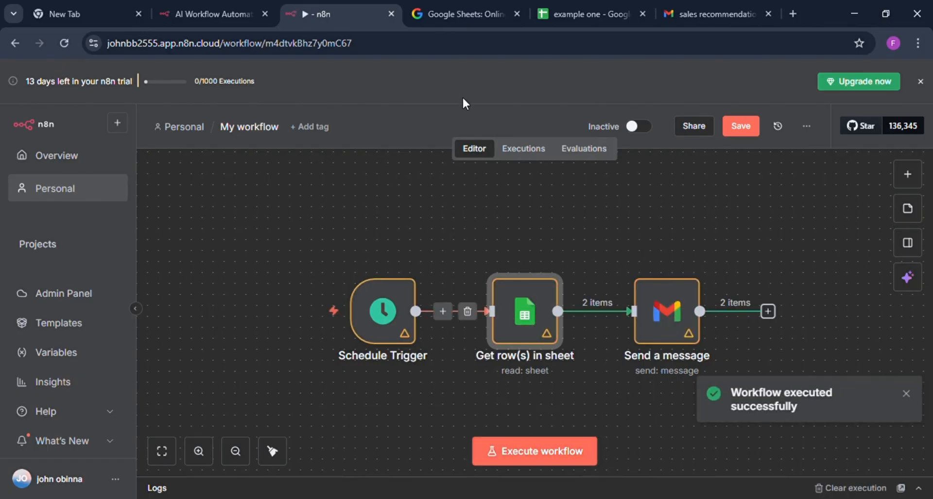
Reload Gmail, return to the inbox and open the newest sales recommendation message to check its delivery.
click(687, 7)
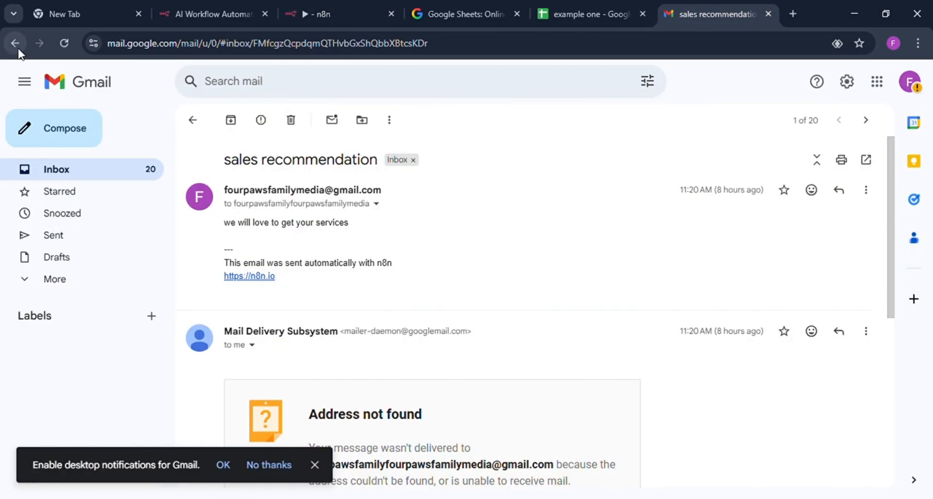
click(65, 44)
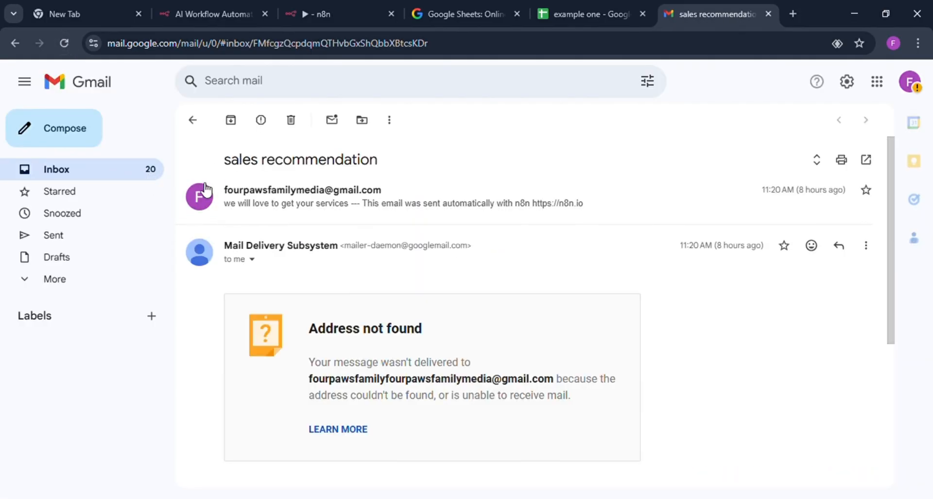
click(91, 176)
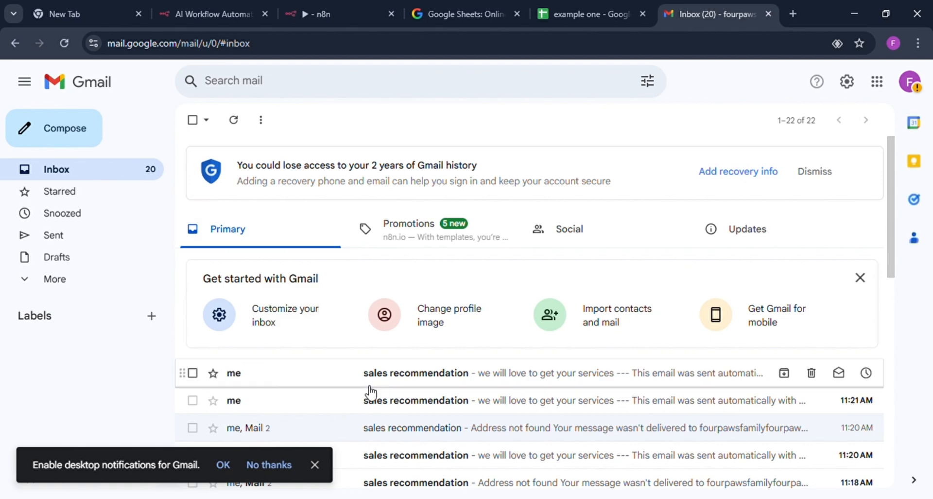
click(423, 375)
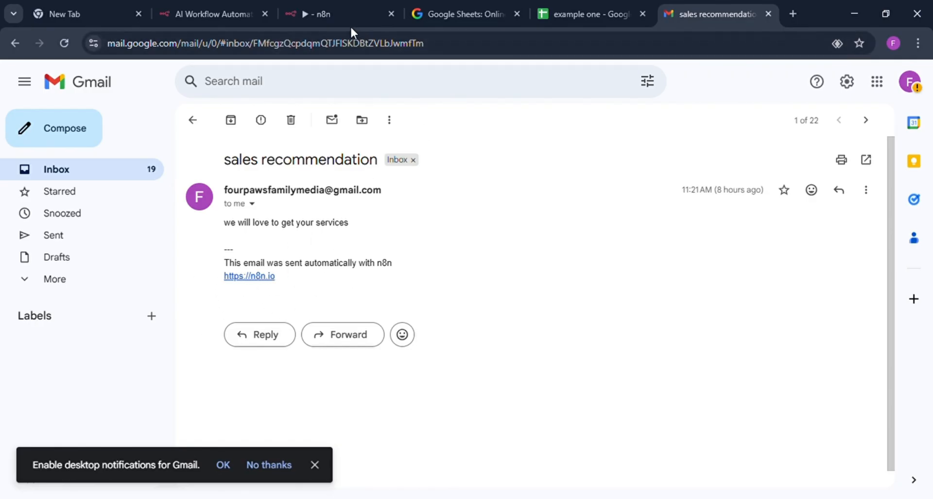
In n8n, add the Append n8n Attribution option to the Send a message node, switch it off, and execute the whole workflow from the canvas.
click(340, 14)
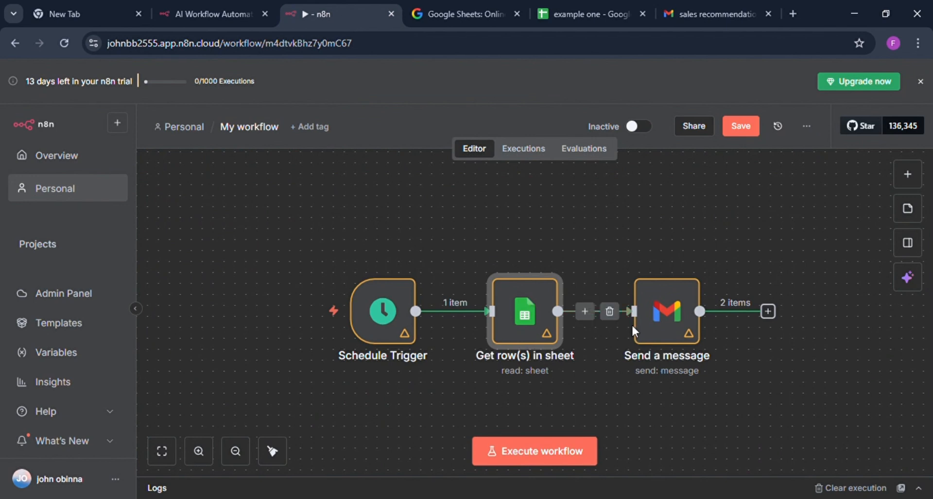
double_click(666, 316)
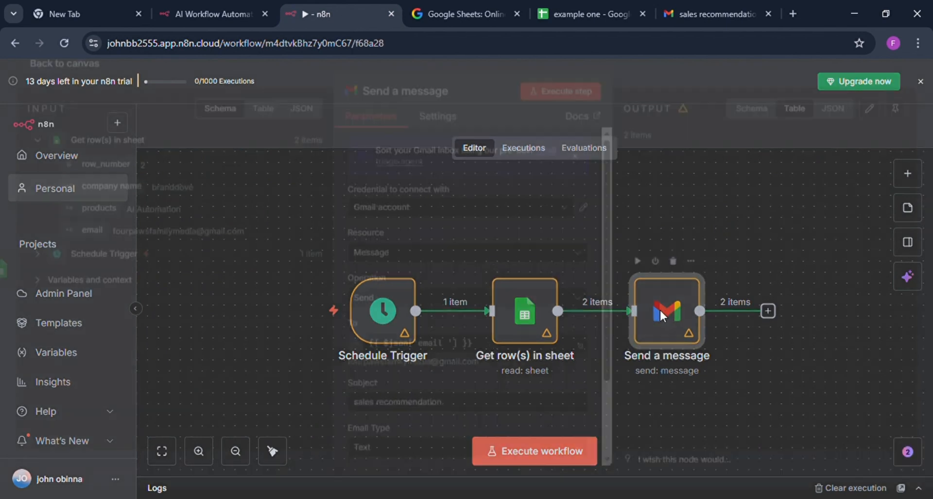
scroll(516, 340, down, 3)
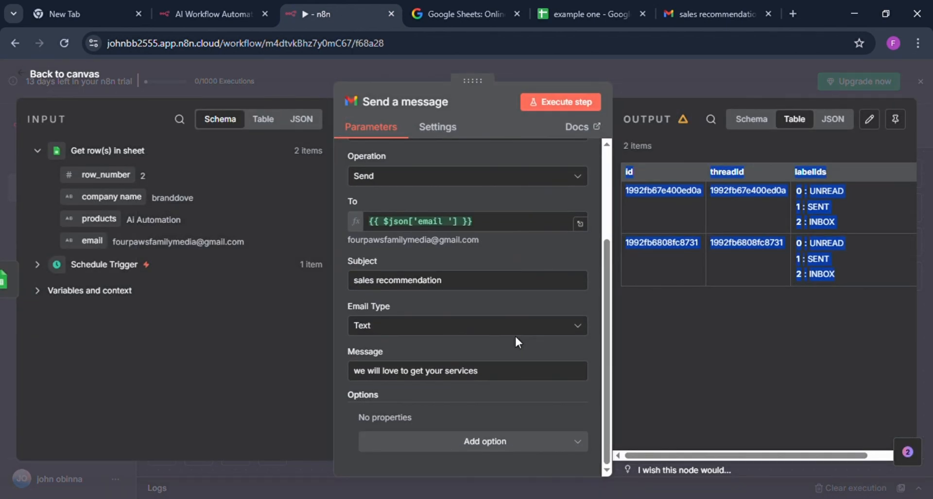
click(663, 341)
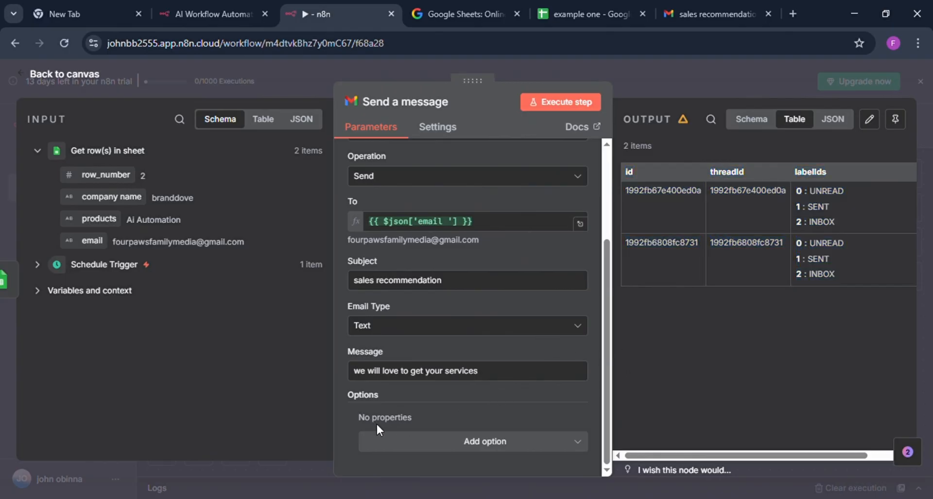
click(502, 441)
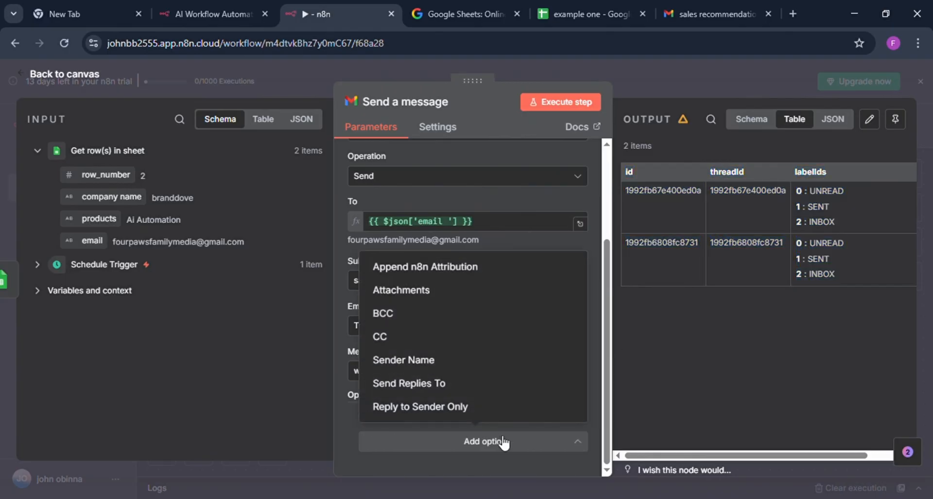
click(445, 271)
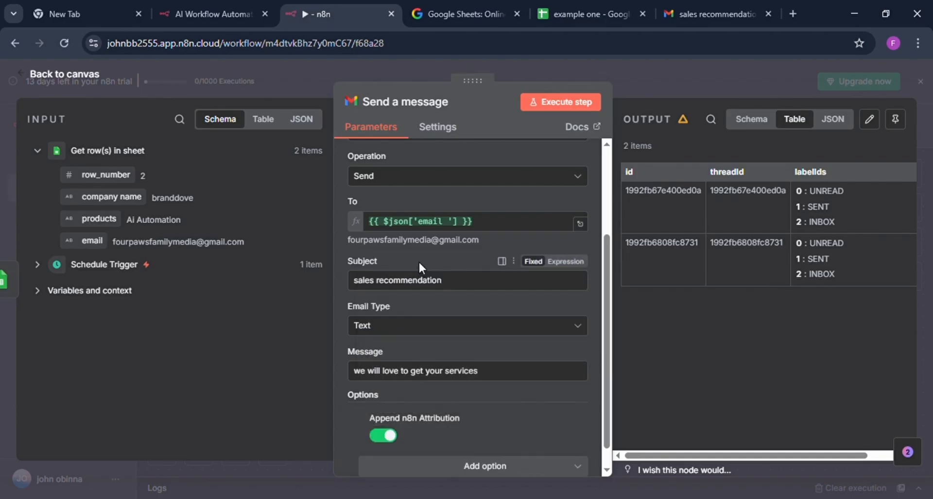
click(388, 435)
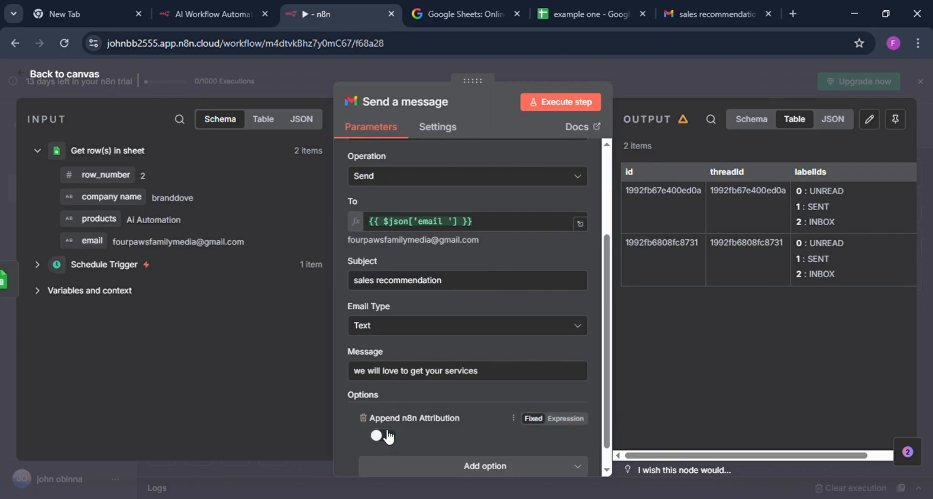
click(678, 70)
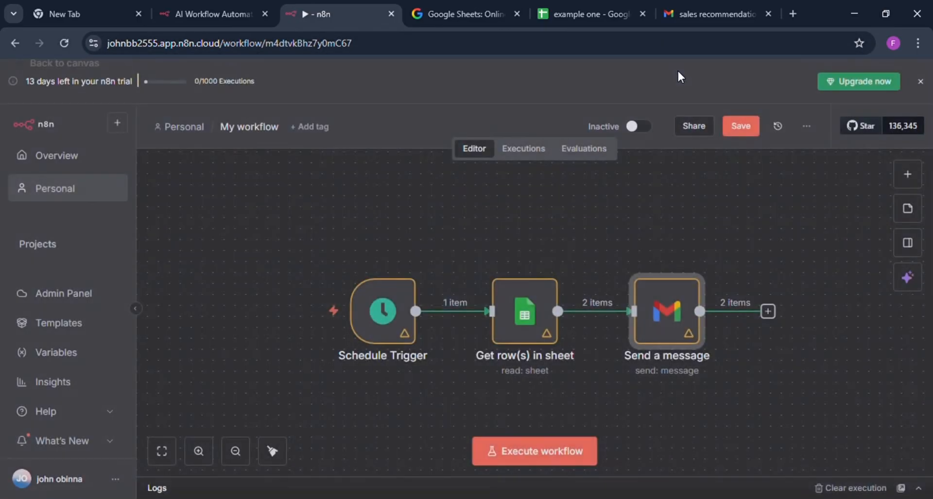
click(522, 453)
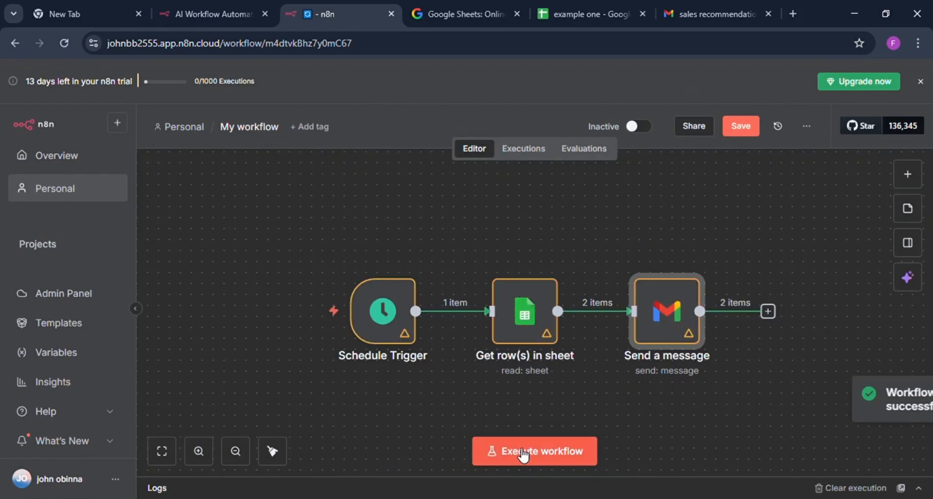
Reload Gmail, return to the inbox and open the newest sales recommendation message to check its body for the n8n attribution.
click(681, 16)
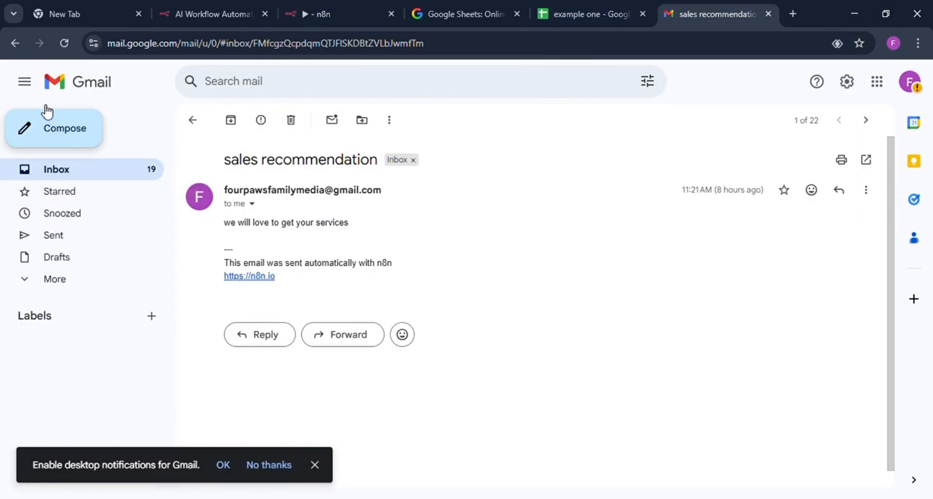
click(68, 39)
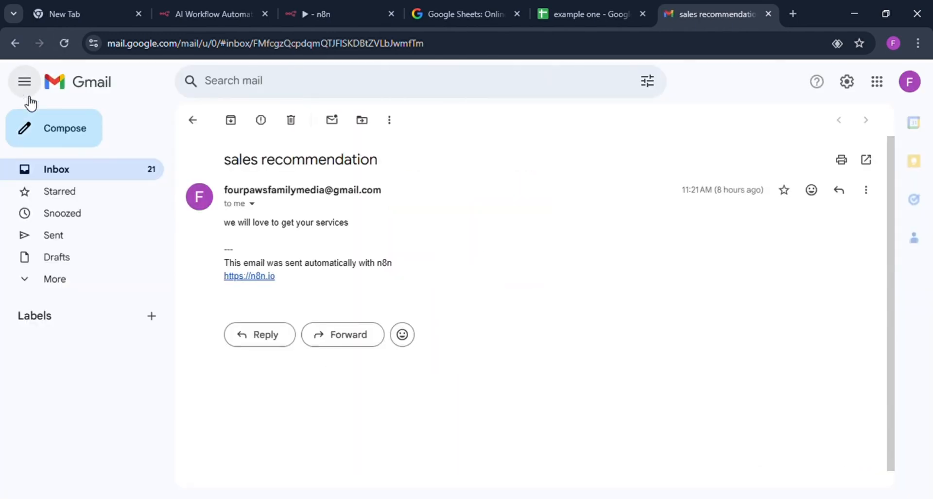
click(87, 175)
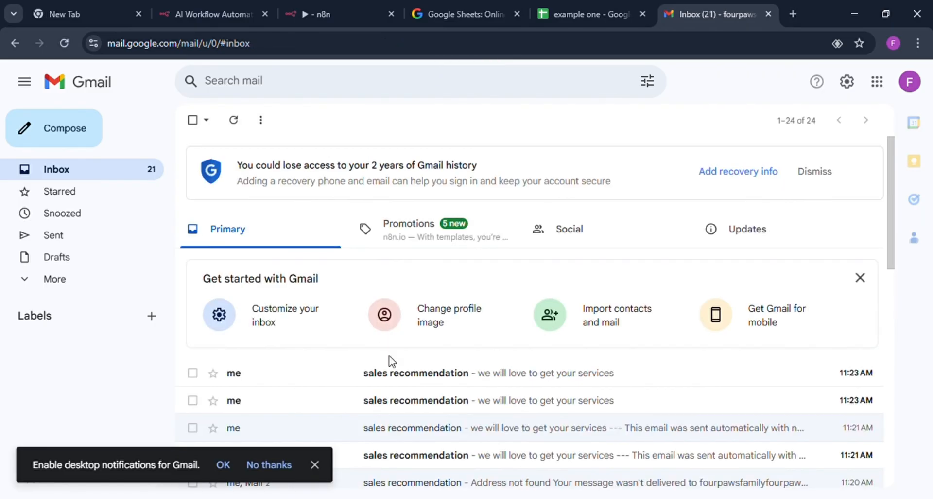
click(392, 373)
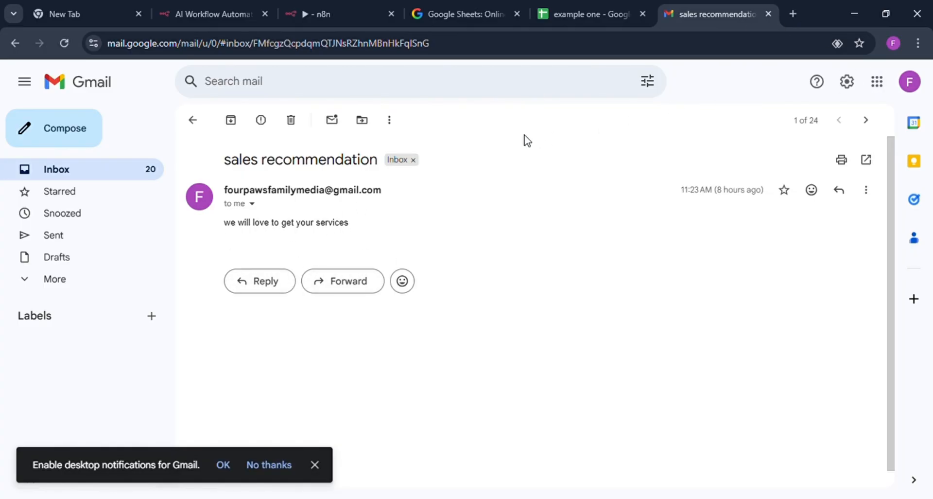
Switch back to the n8n workflow canvas at the Schedule Trigger node.
click(326, 15)
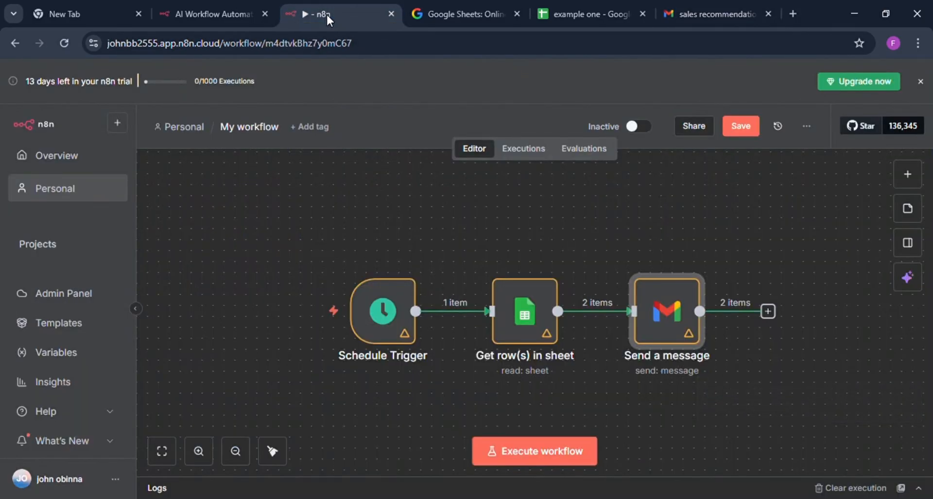
mouse_move(329, 309)
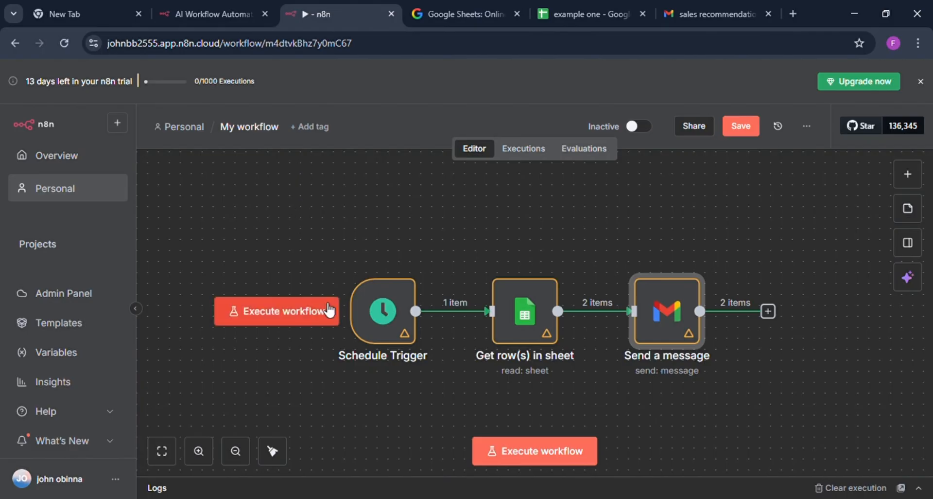